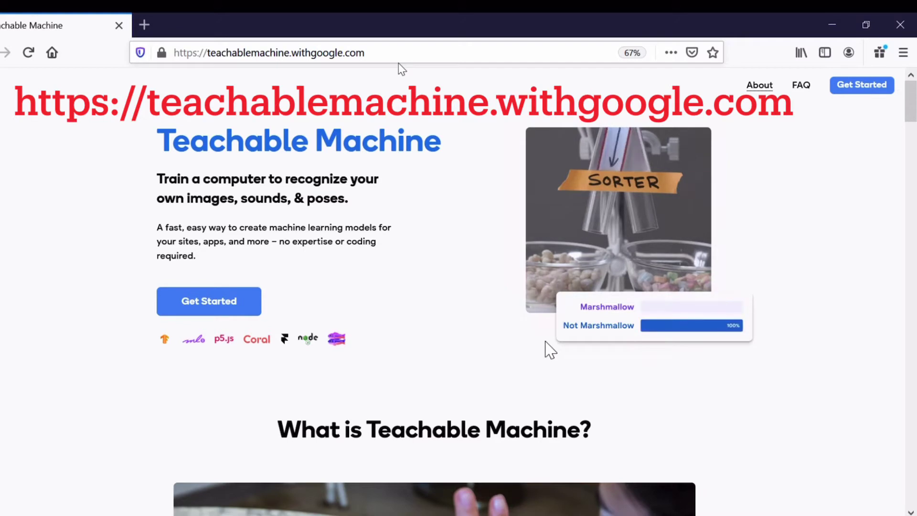
# - From the Teachable Machine home page, start a new Image Project
pyautogui.click(398, 50)
pyautogui.click(426, 52)
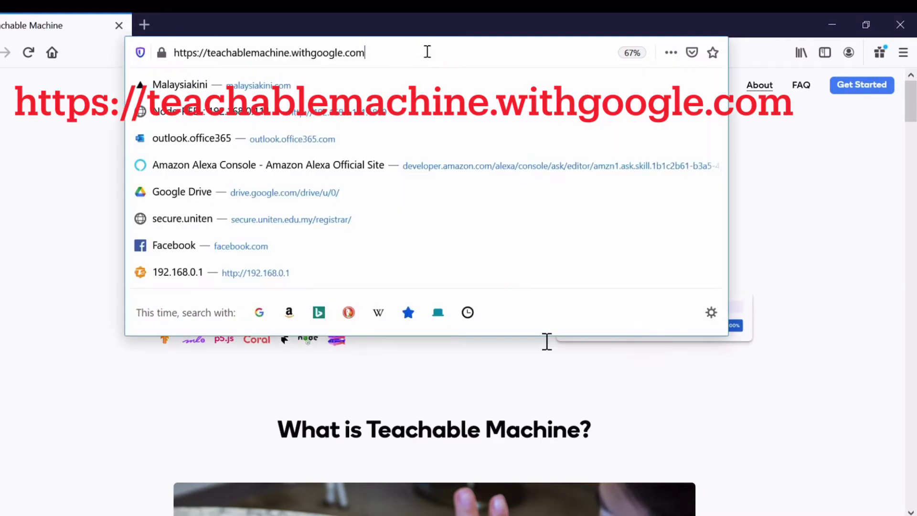
pyautogui.click(840, 216)
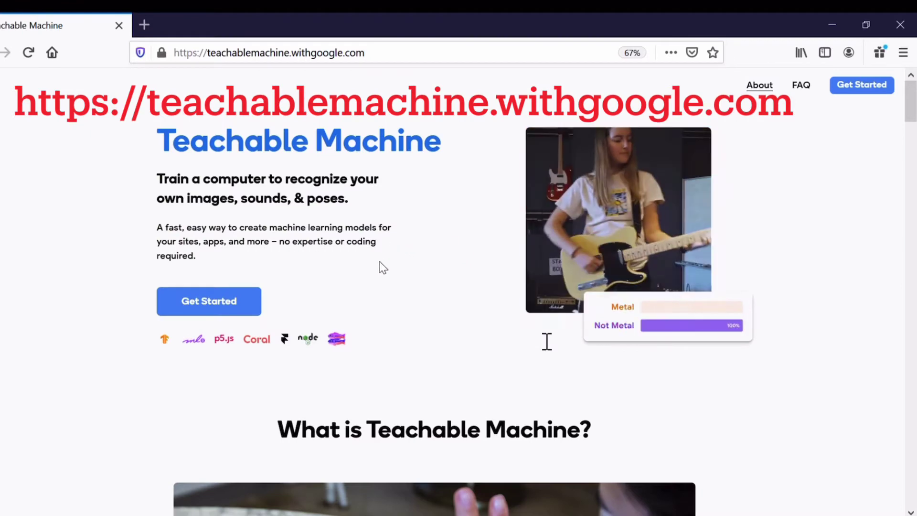
pyautogui.click(223, 303)
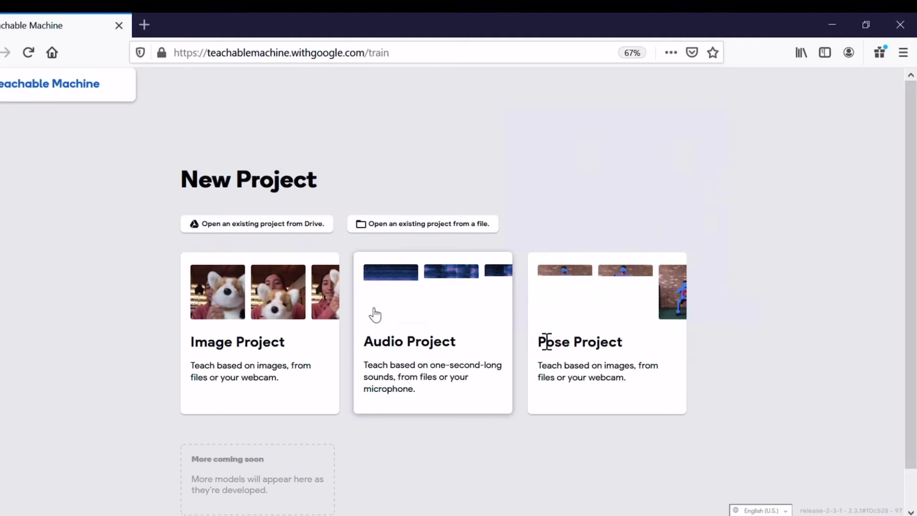
pyautogui.click(243, 355)
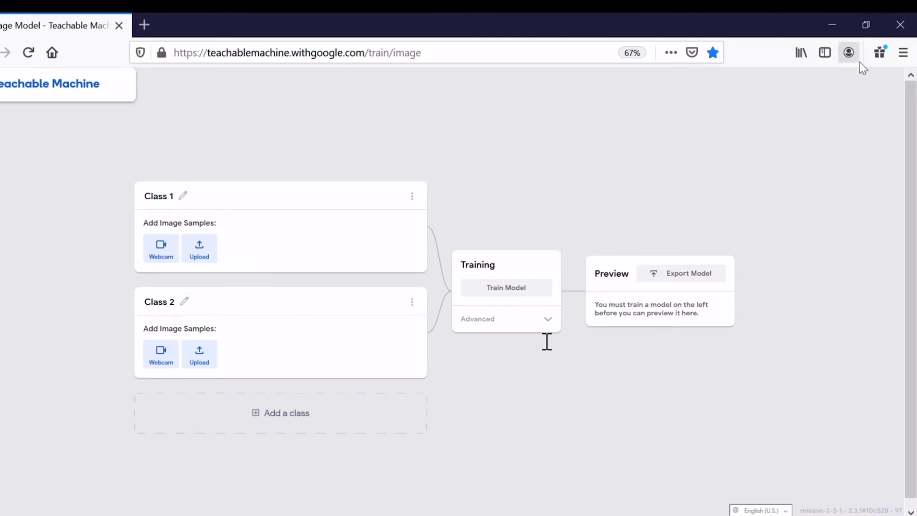
# - Set the Firefox page zoom to 90%
pyautogui.click(903, 52)
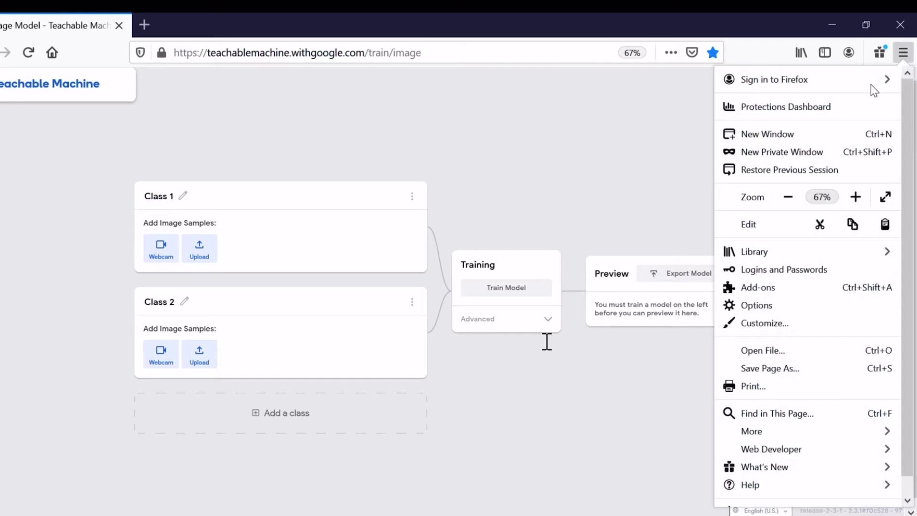
pyautogui.click(857, 198)
pyautogui.click(857, 197)
pyautogui.click(578, 177)
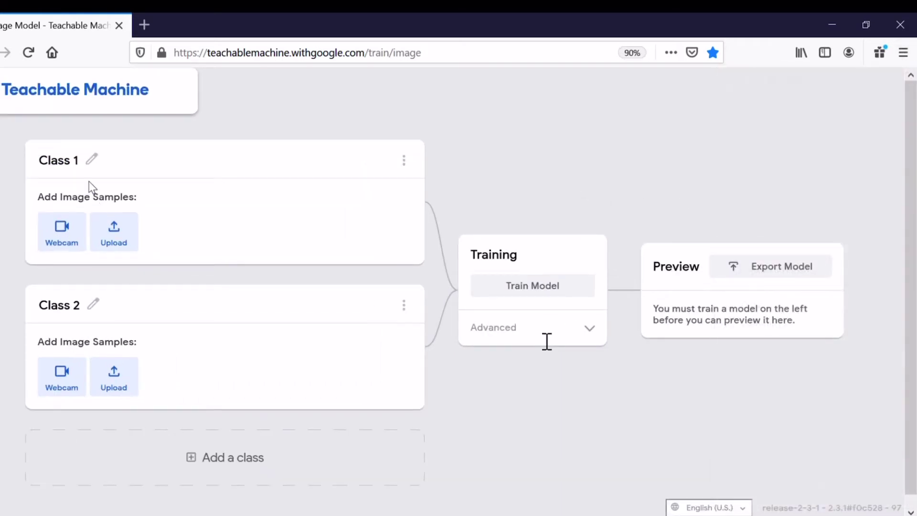
# - Rename Class 1 to 'Yap with glasses' and Class 2 to 'Yap without glasses'
pyautogui.click(87, 165)
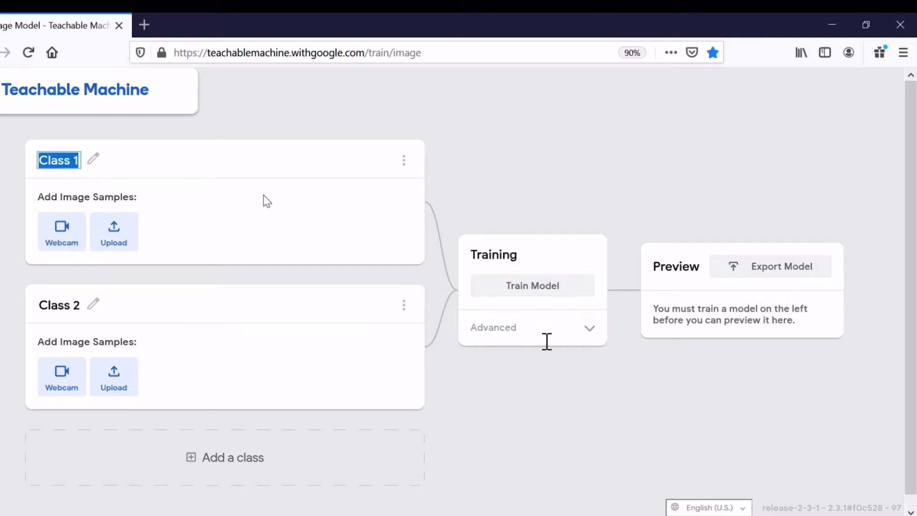
pyautogui.write('Yap with glasses')
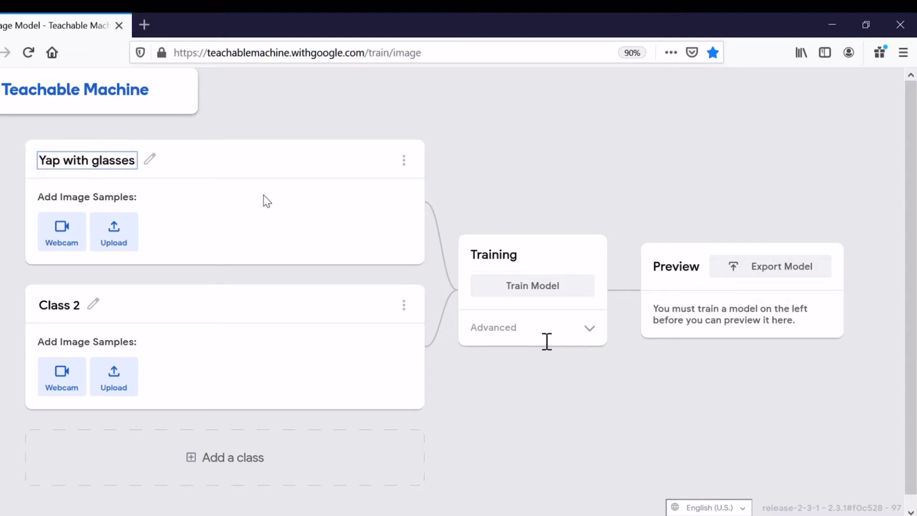
pyautogui.press('Return')
pyautogui.click(93, 306)
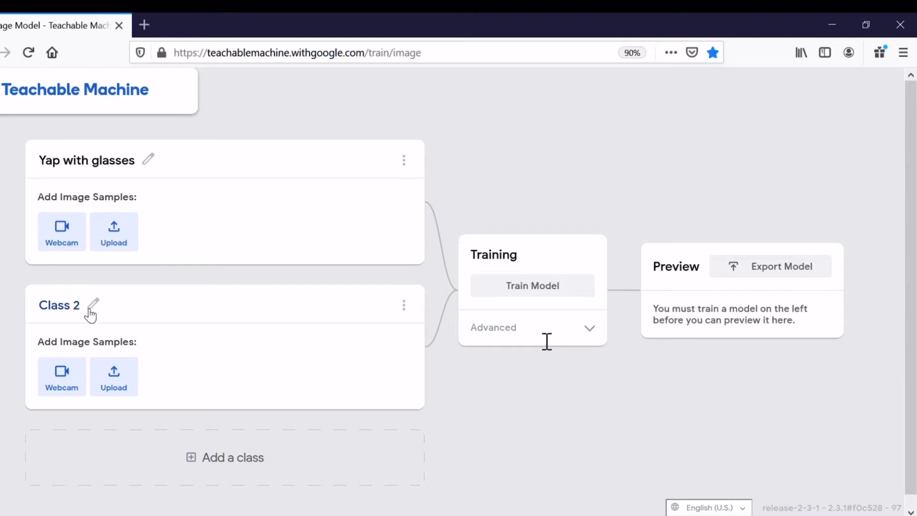
pyautogui.write('Yap')
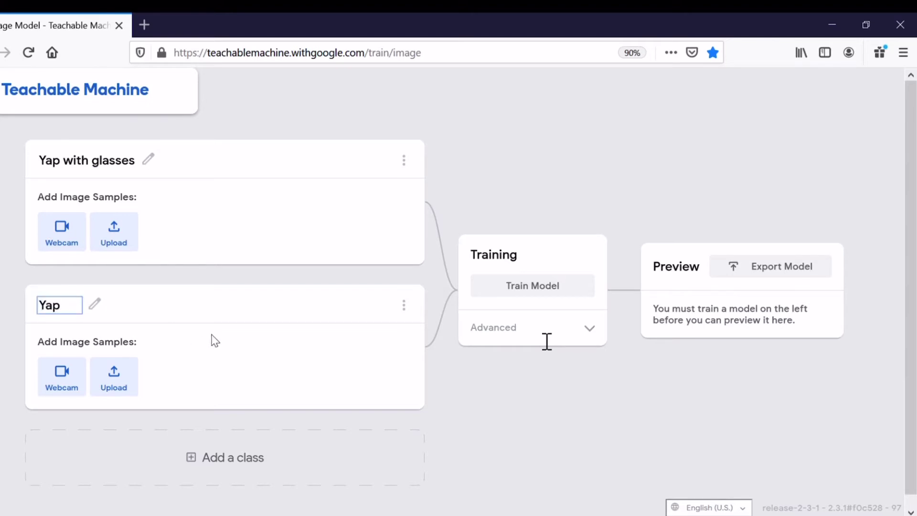
pyautogui.write(' without glasses')
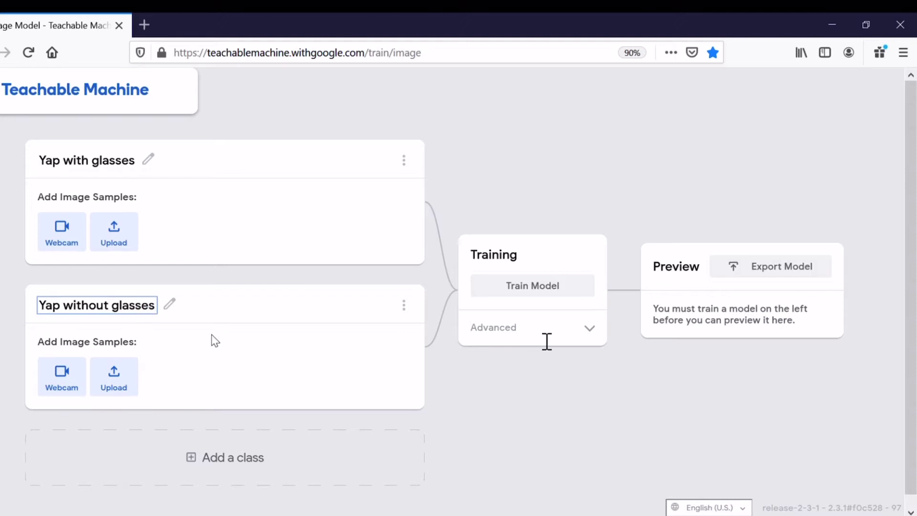
pyautogui.click(549, 348)
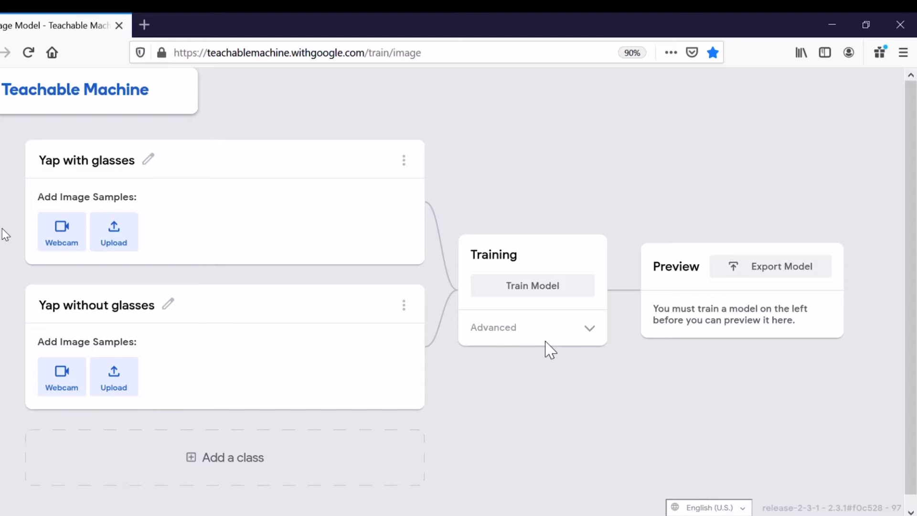
# - Allow the webcam and record 162 samples for 'Yap with glasses'
pyautogui.click(63, 238)
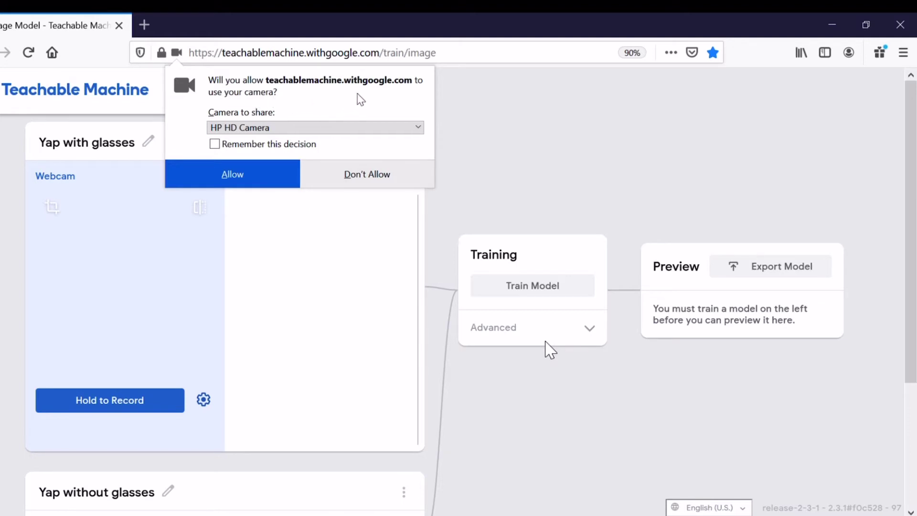
pyautogui.click(263, 173)
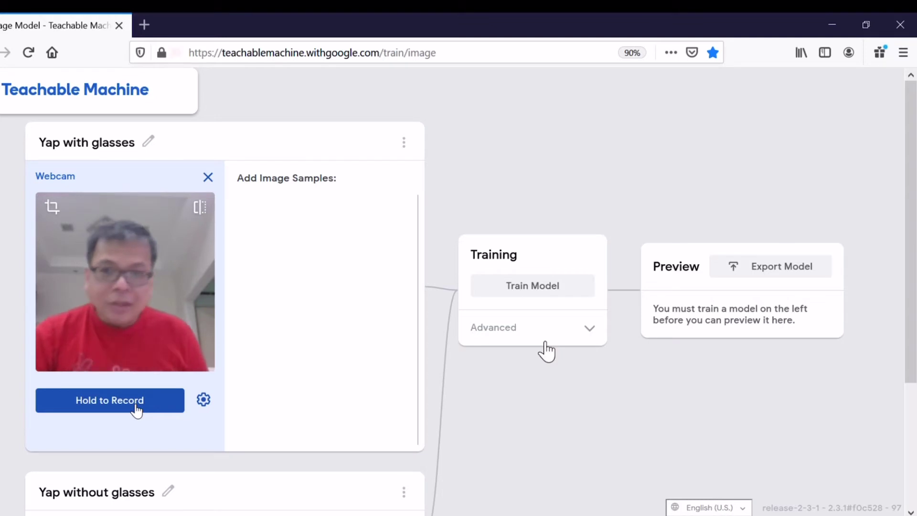
pyautogui.moveTo(136, 410); pyautogui.dragTo(136, 410)
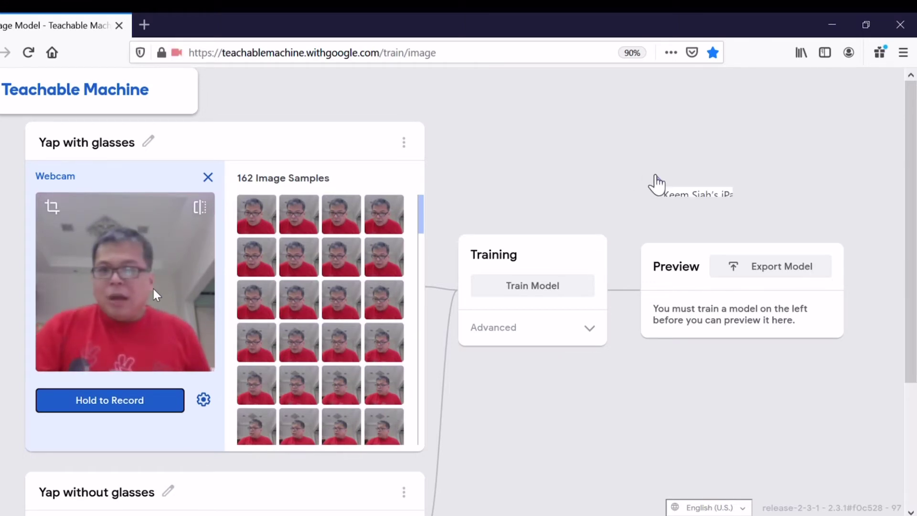
pyautogui.scroll(-3, 155, 293)
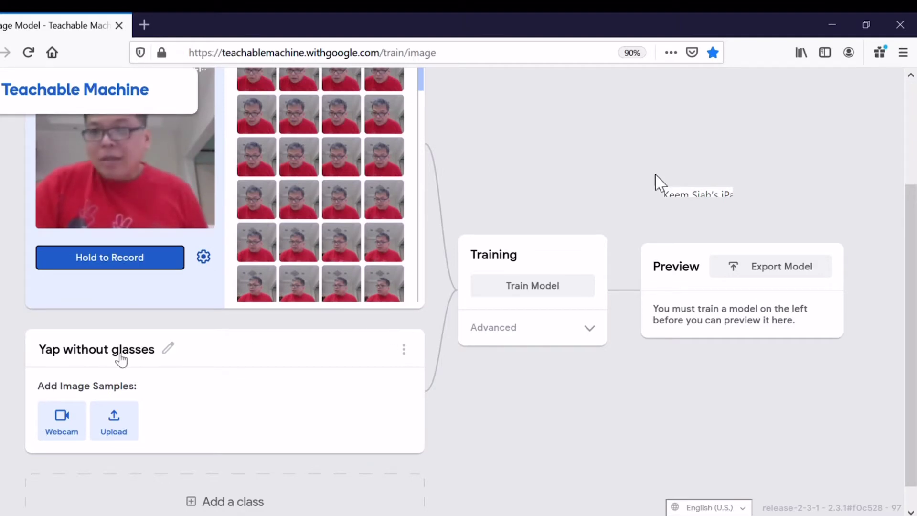
# - Allow the webcam and record 141 samples for 'Yap without glasses'
pyautogui.click(82, 420)
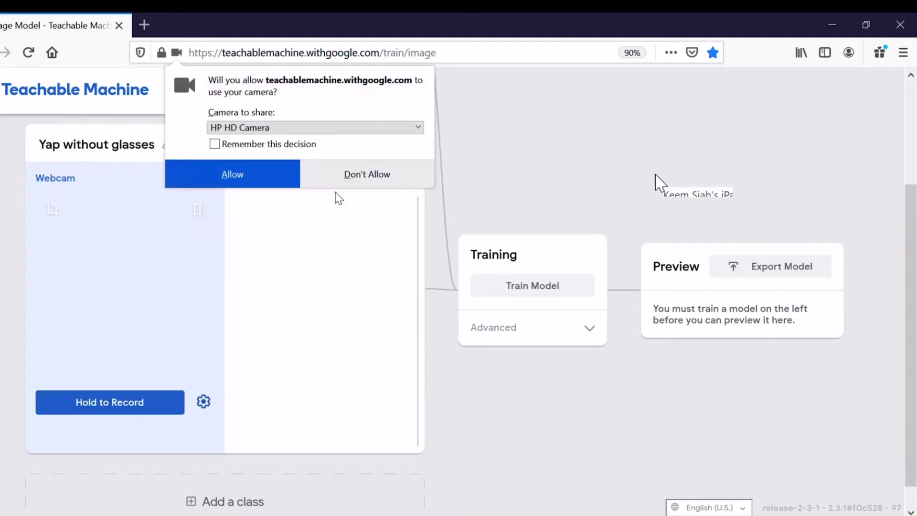
pyautogui.click(277, 183)
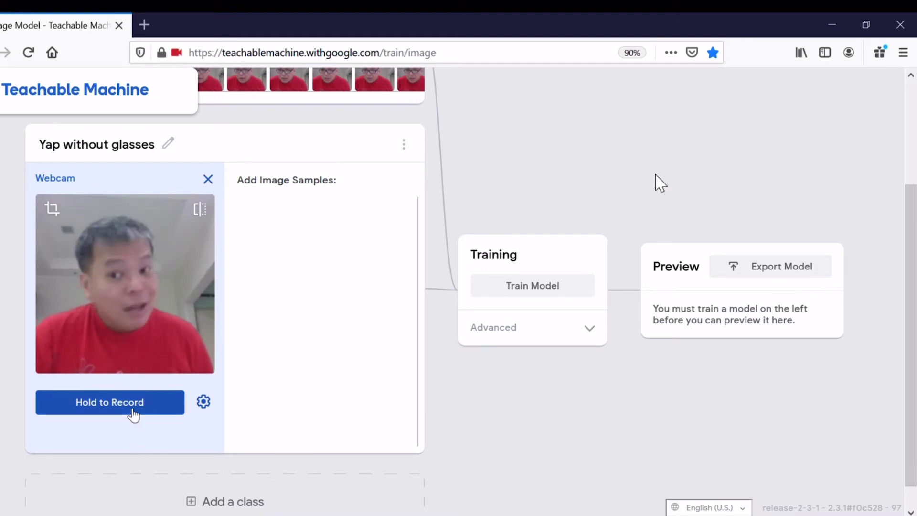
pyautogui.moveTo(132, 410); pyautogui.dragTo(133, 409)
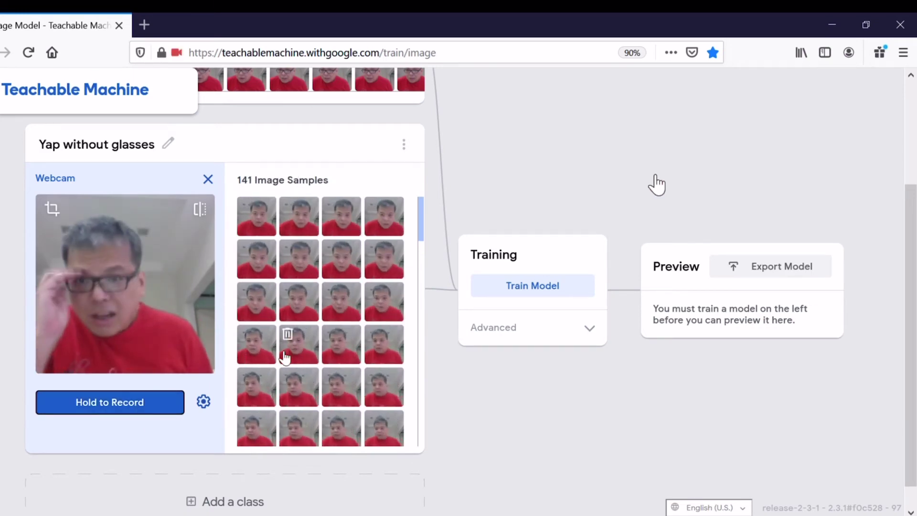
pyautogui.scroll(3, 213, 349)
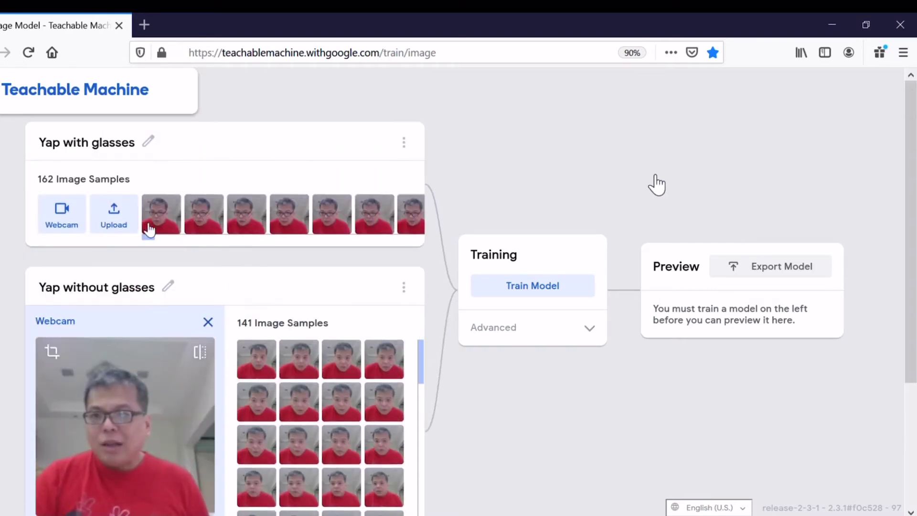
pyautogui.scroll(-1, 341, 344)
pyautogui.scroll(-1, 341, 344)
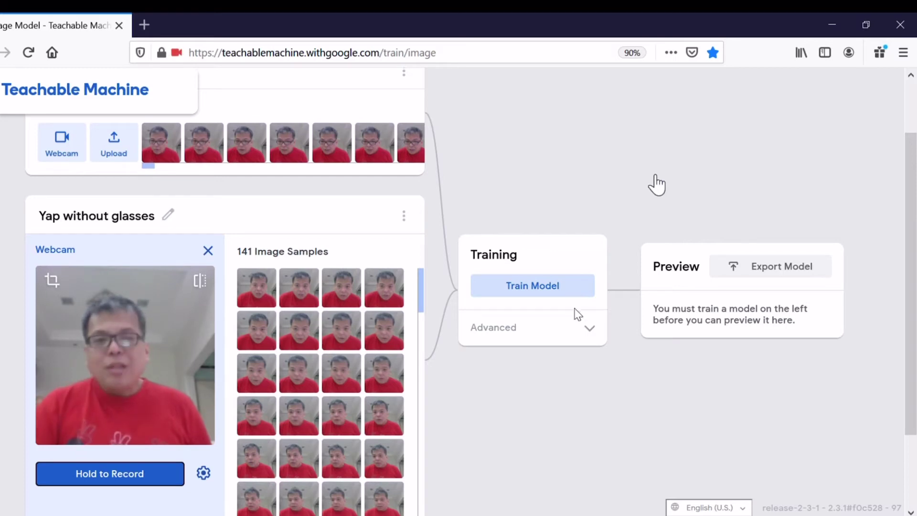
# - Train the model on both classes and acknowledge the don't-switch-tabs warning
pyautogui.click(549, 287)
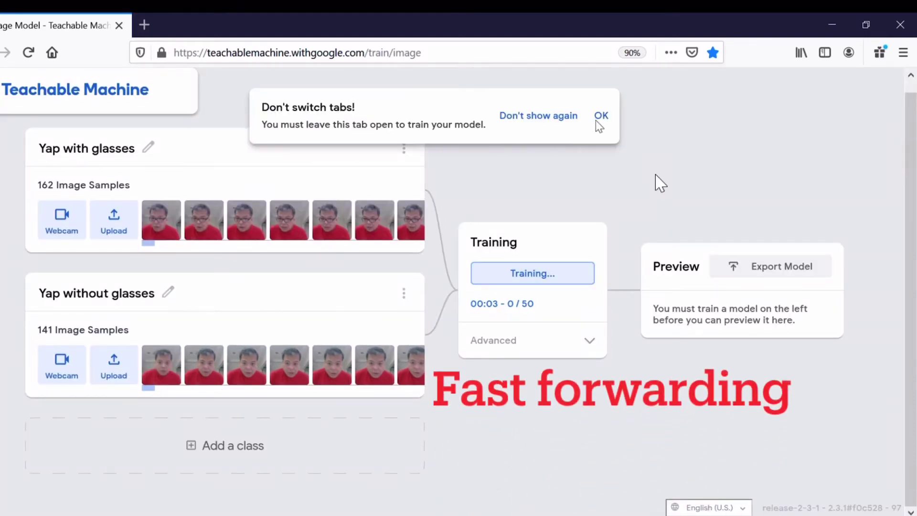
pyautogui.click(605, 118)
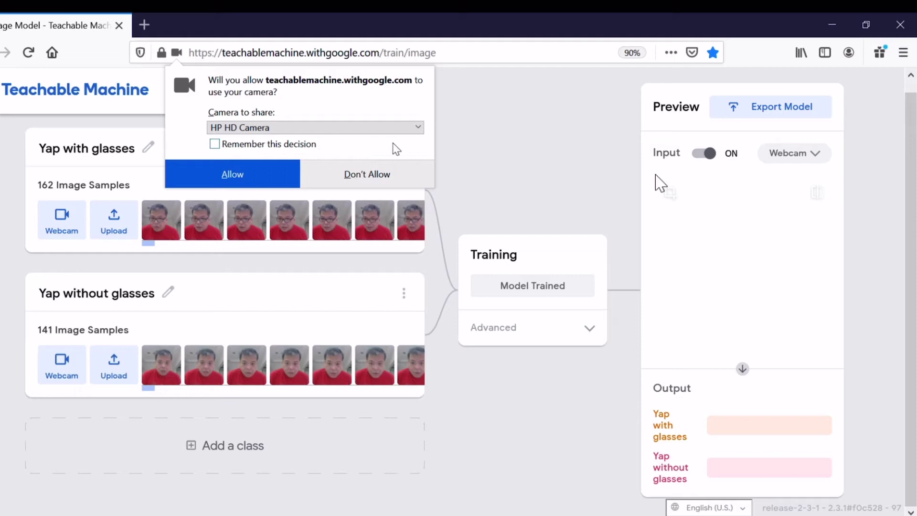
# - Allow camera access so the Preview panel tests the model on the live webcam
pyautogui.click(276, 179)
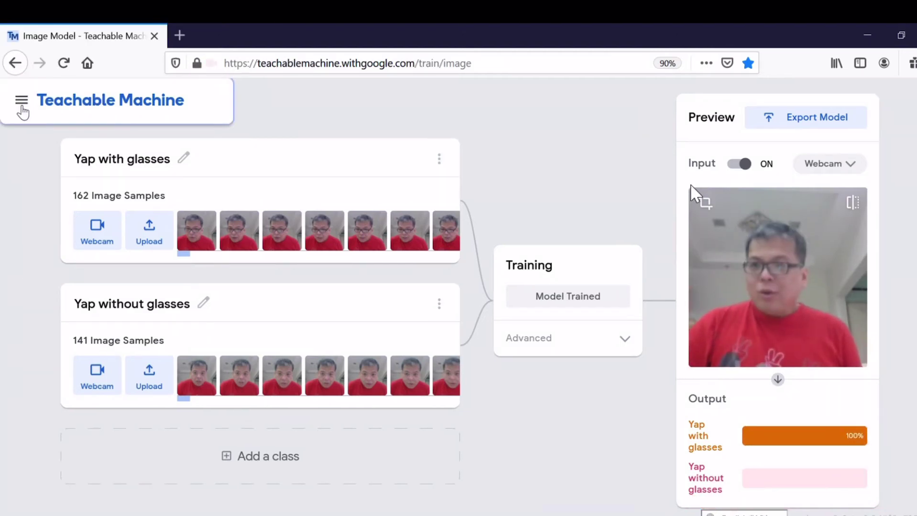
# - Sign in to Google Drive and save the project as 'My image model 03'
pyautogui.click(21, 106)
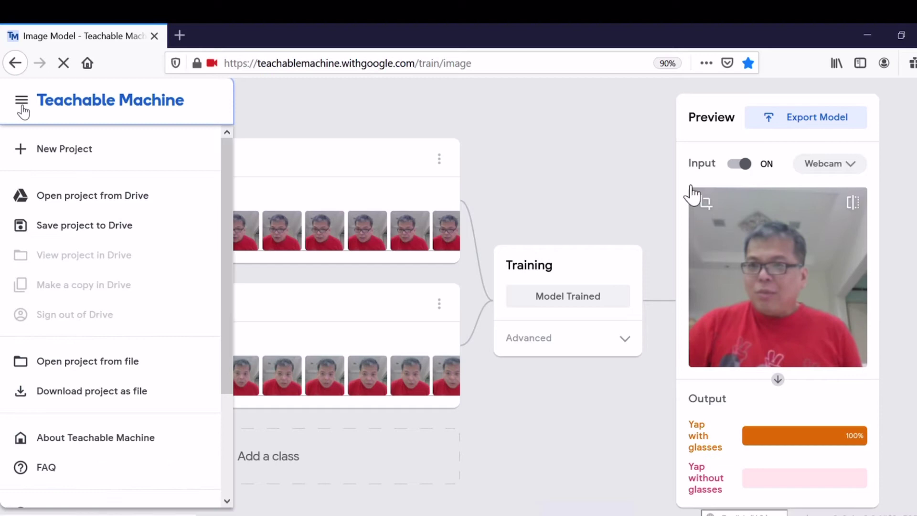
pyautogui.click(130, 234)
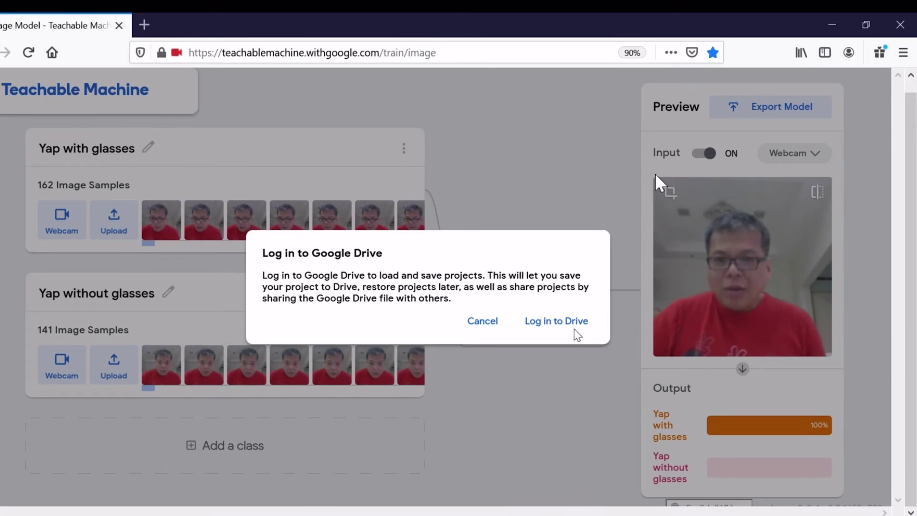
pyautogui.click(574, 324)
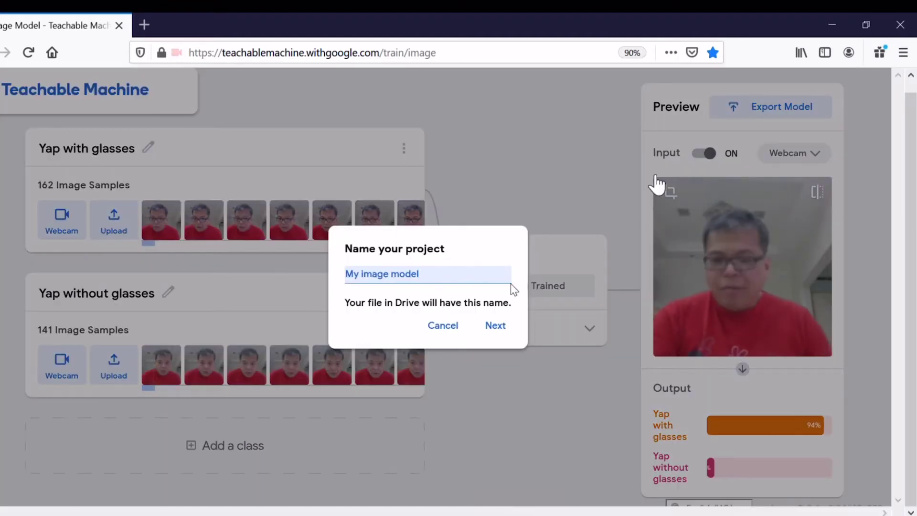
pyautogui.write('03')
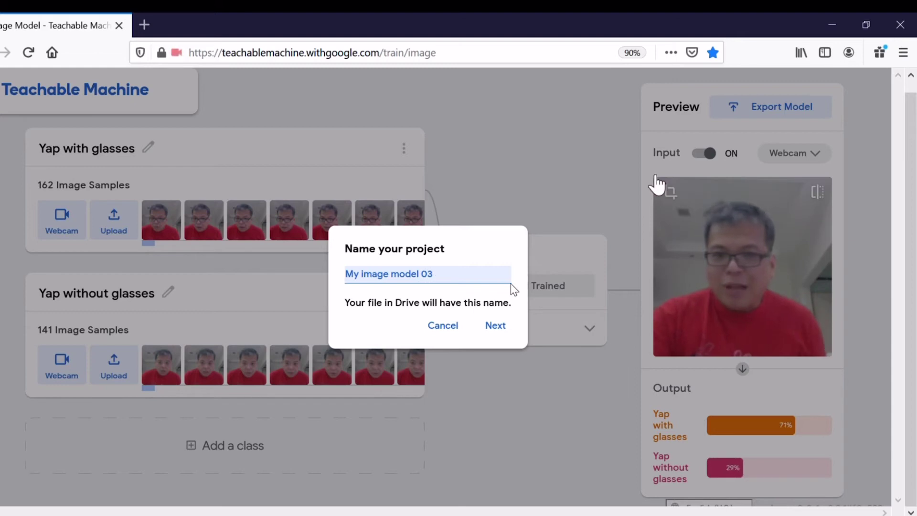
pyautogui.click(496, 326)
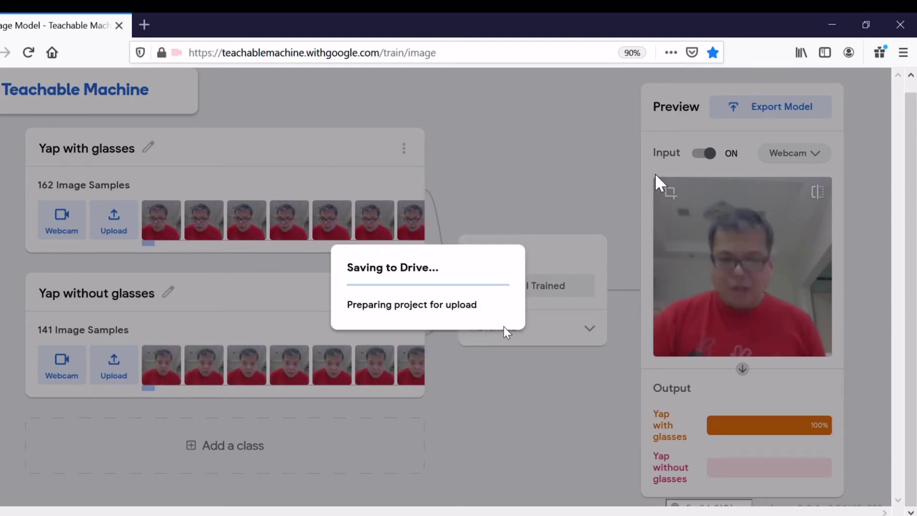
pyautogui.click(492, 298)
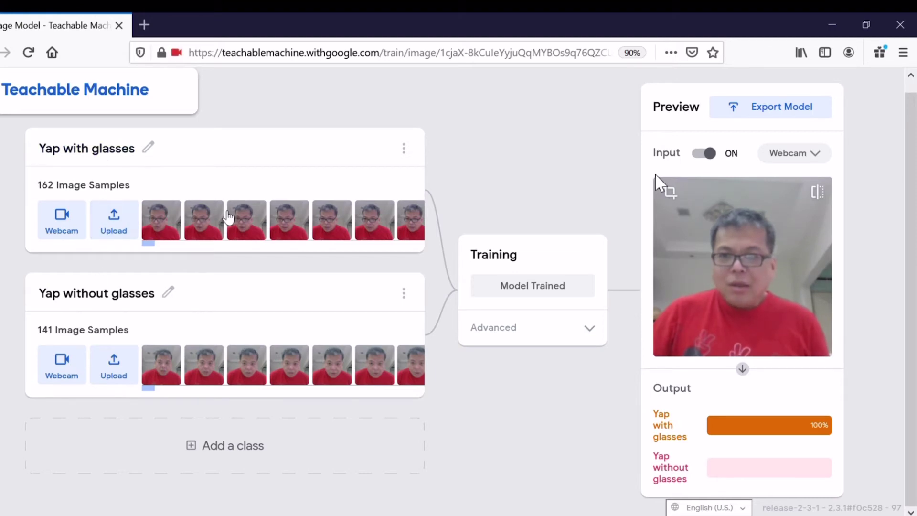
# - Add a third class and name it 'Nobody'
pyautogui.click(238, 448)
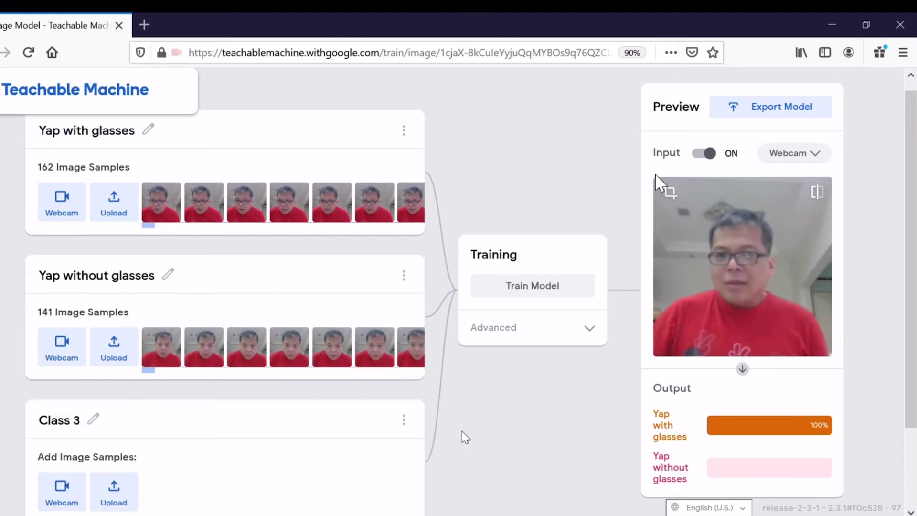
pyautogui.scroll(-2, 465, 434)
pyautogui.scroll(2, 406, 377)
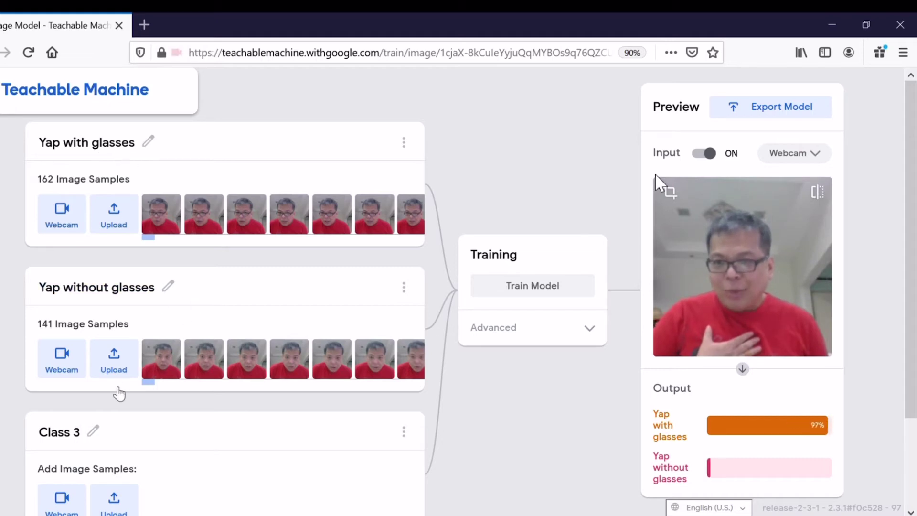
pyautogui.click(93, 431)
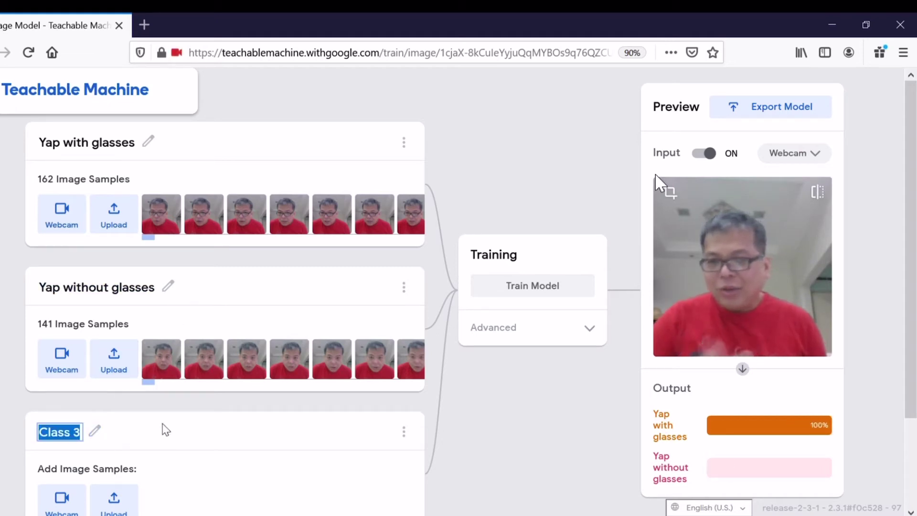
pyautogui.write('Nobody')
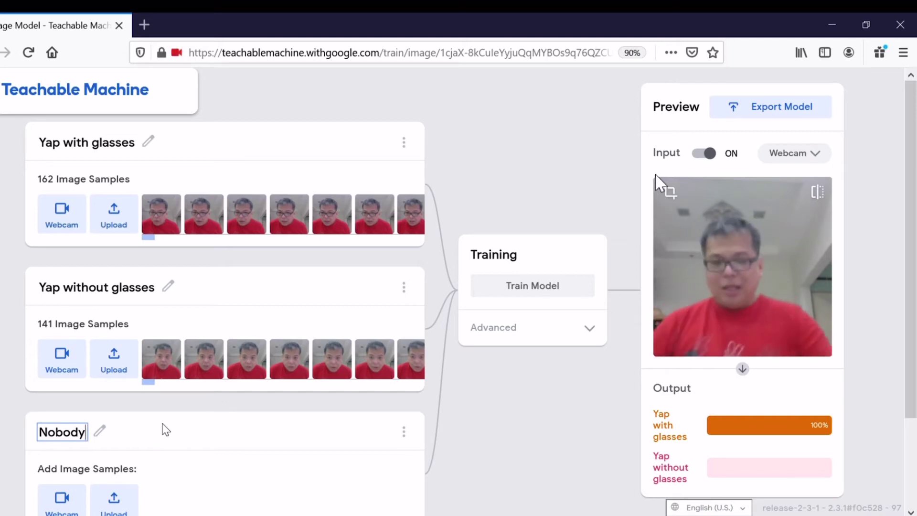
pyautogui.press('Return')
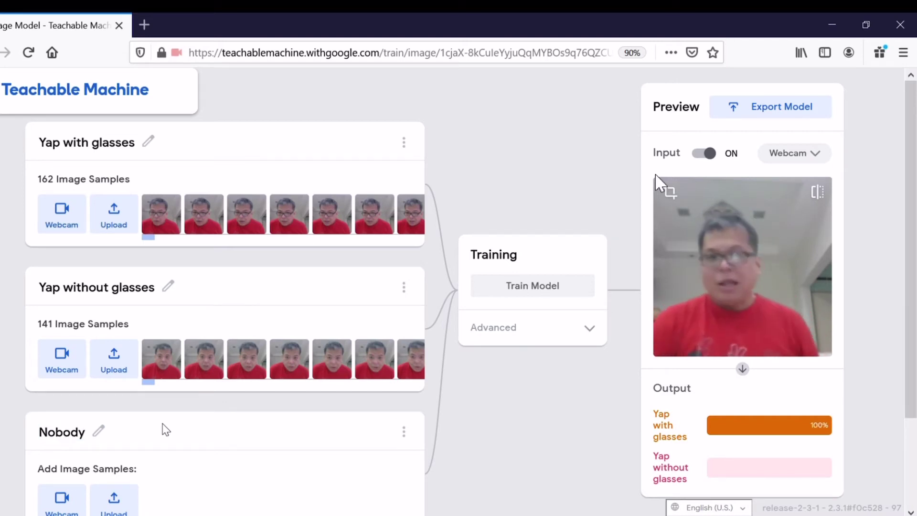
# - Record 101 webcam samples of the empty room for Nobody
pyautogui.scroll(-3, 210, 411)
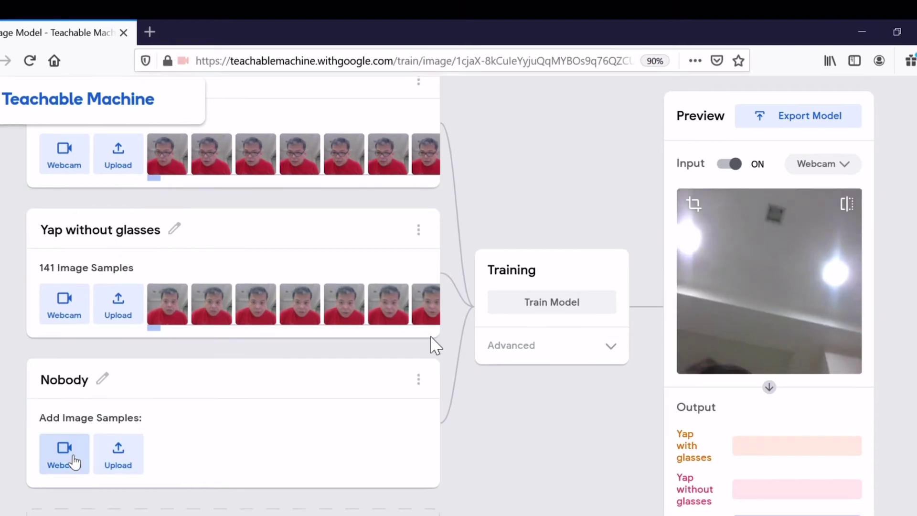
pyautogui.click(71, 439)
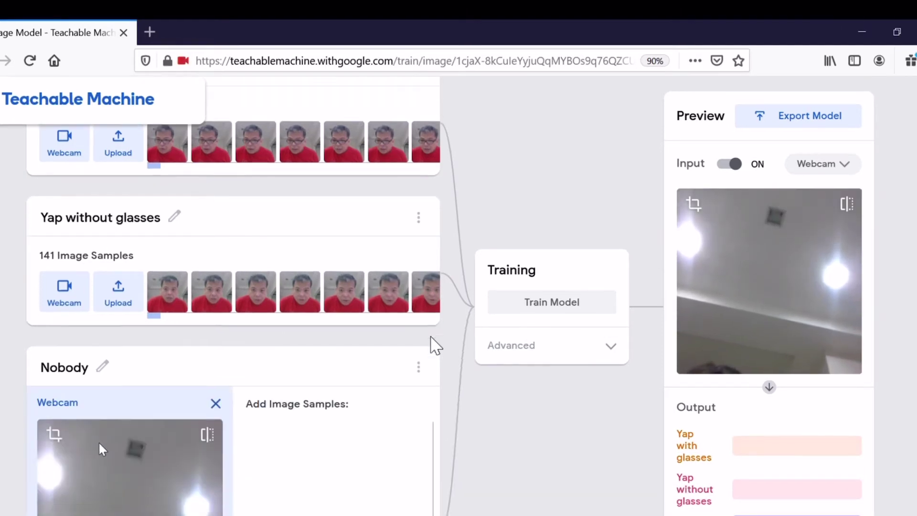
pyautogui.moveTo(102, 421); pyautogui.dragTo(105, 421)
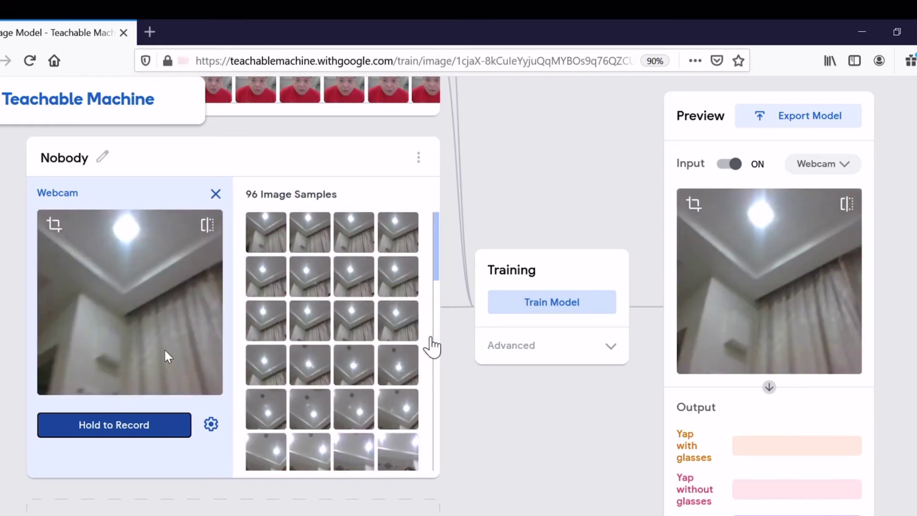
pyautogui.moveTo(166, 356); pyautogui.dragTo(166, 355)
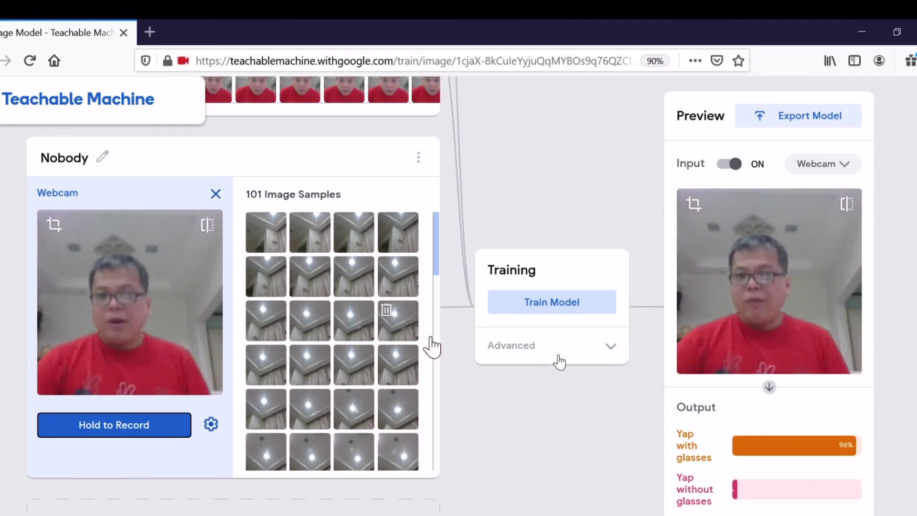
# - Retrain the model on the three classes, dismissing the don't-switch-tabs notice
pyautogui.click(560, 306)
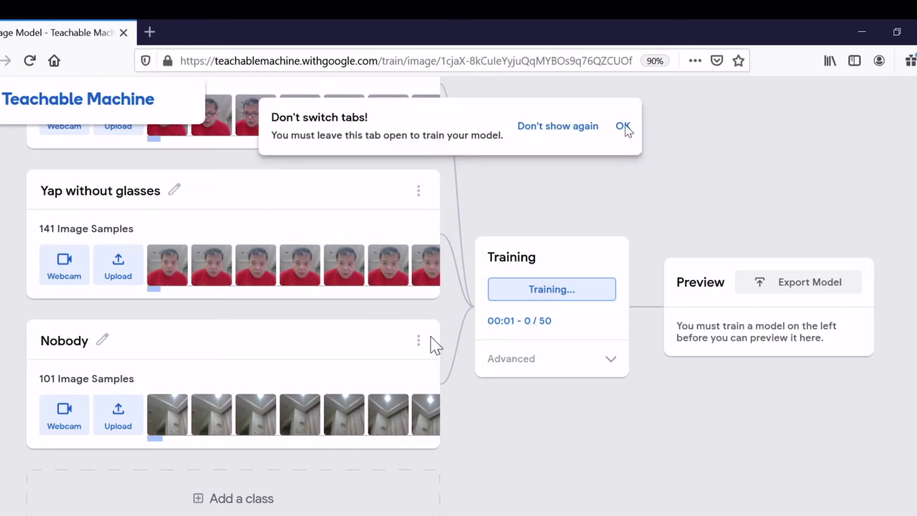
pyautogui.click(622, 126)
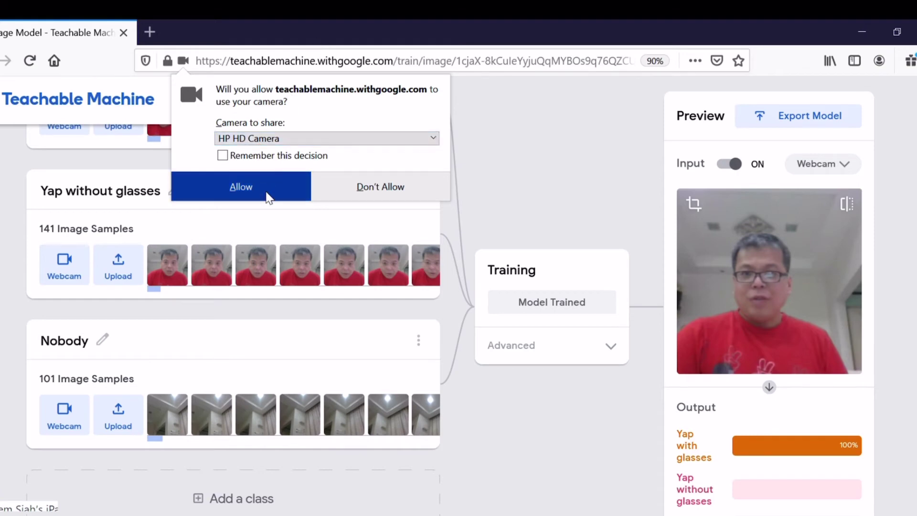
# - Allow the camera for the live preview and set the page zoom to 80%
pyautogui.click(266, 194)
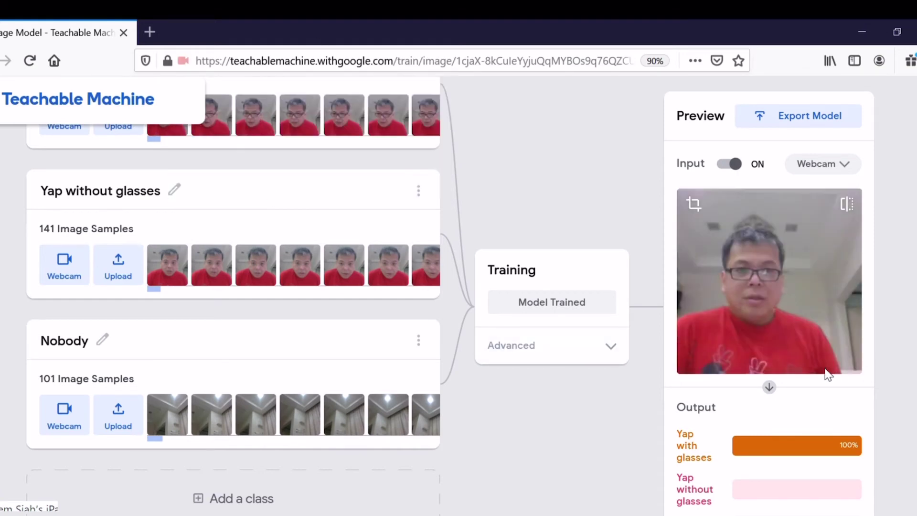
pyautogui.scroll(-1, 827, 374)
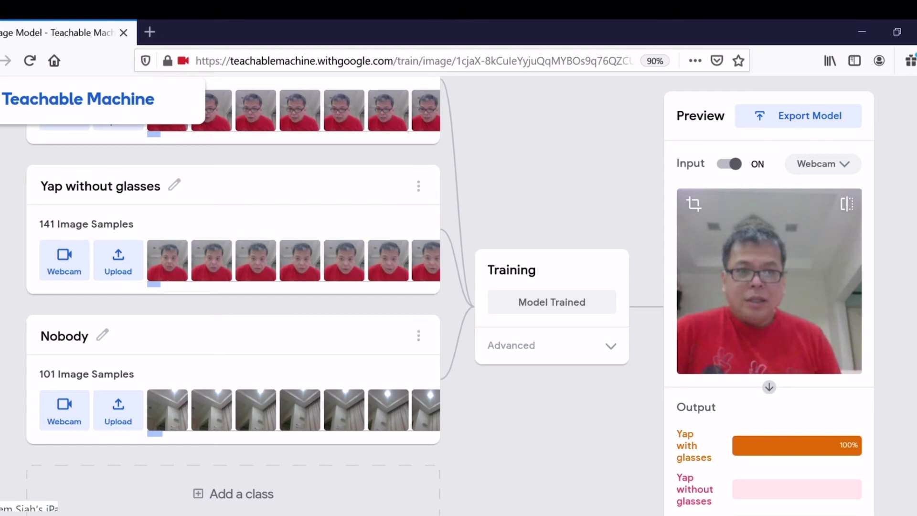
pyautogui.scroll(-1, 876, 265)
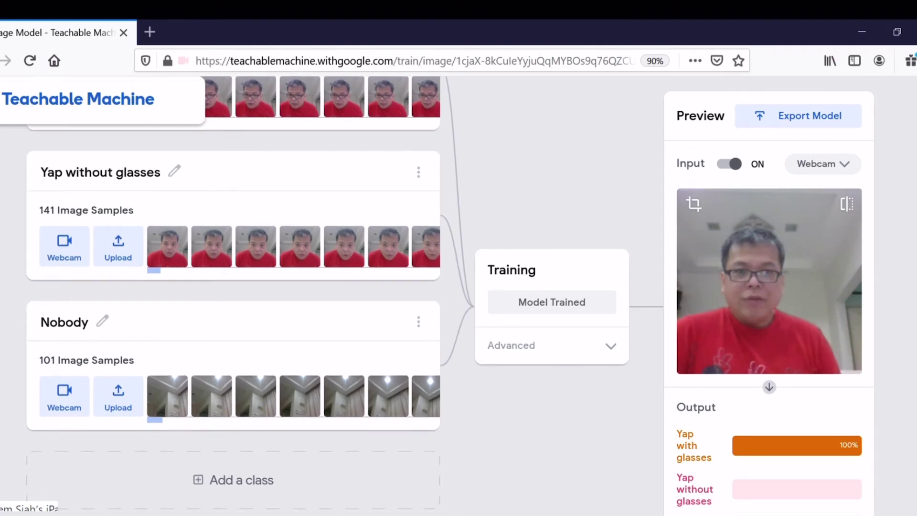
pyautogui.click(913, 61)
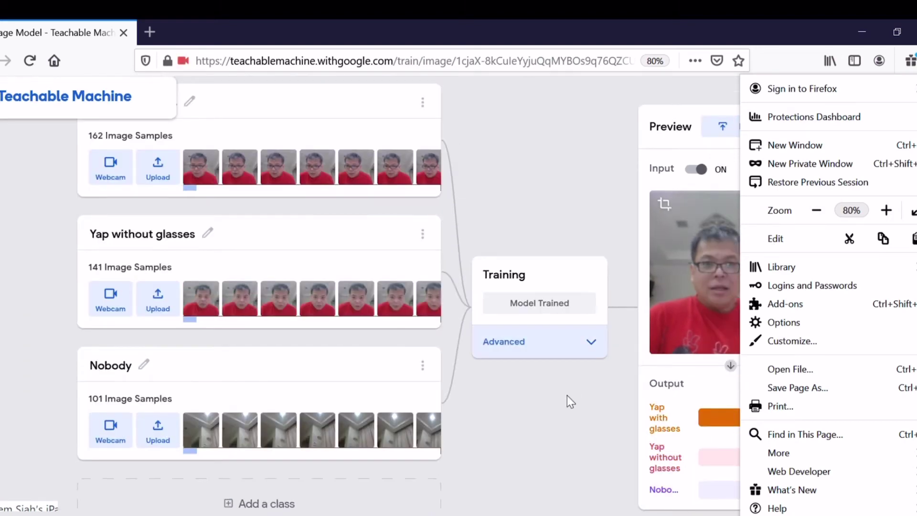
pyautogui.click(566, 395)
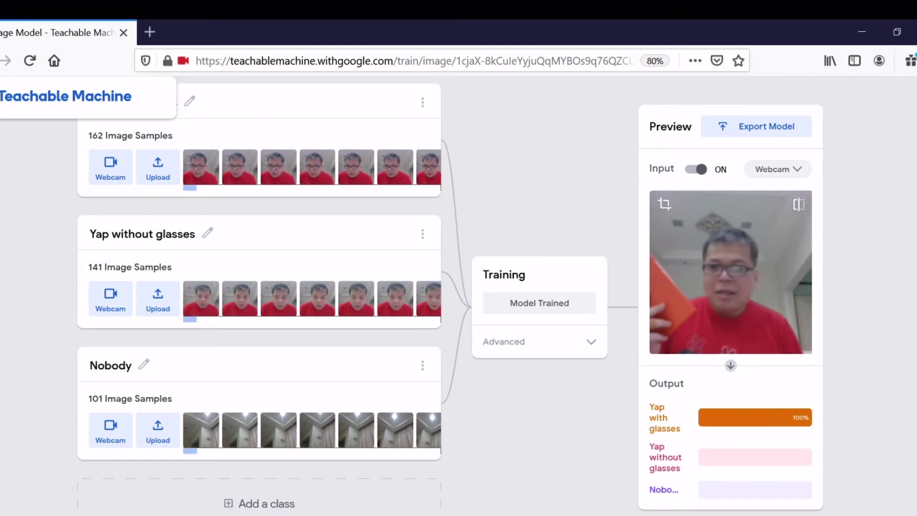
# - Add a fifth class below the Nobody class
pyautogui.click(423, 366)
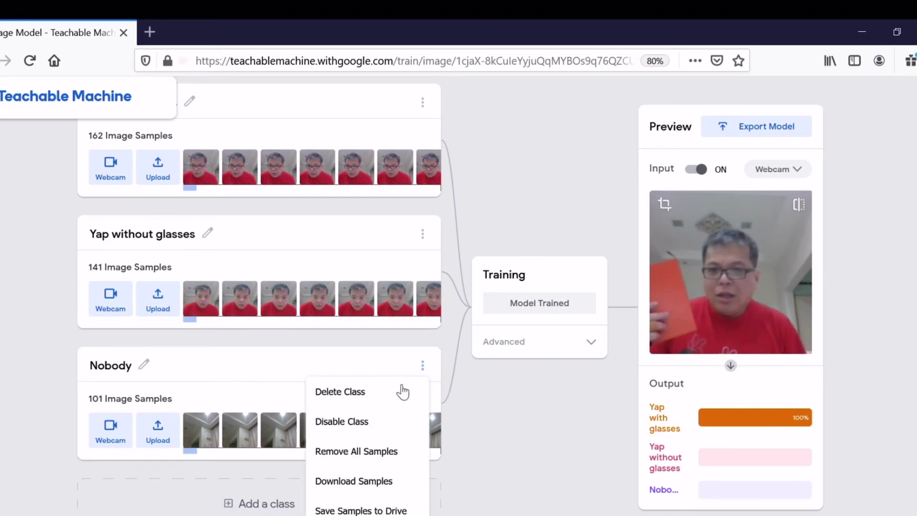
pyautogui.click(519, 440)
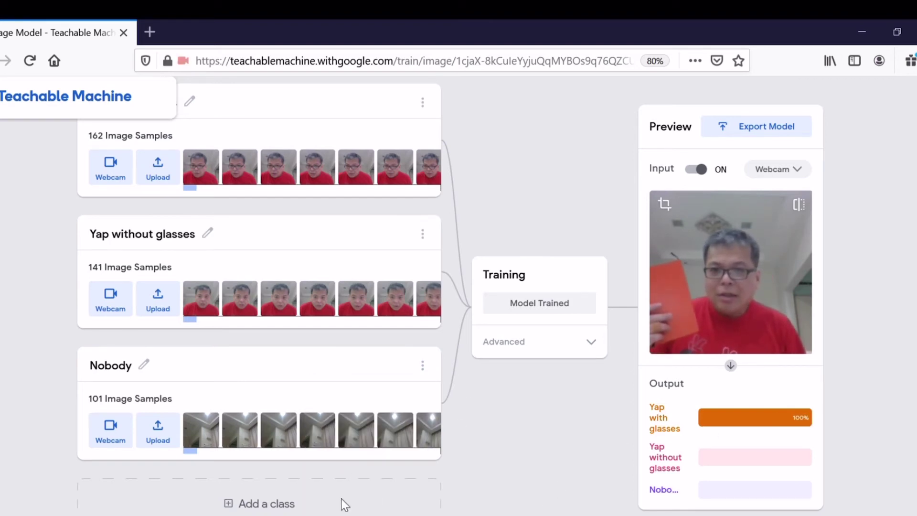
pyautogui.click(281, 503)
# - Name the new class 'Book' and open its webcam sample capture
pyautogui.scroll(-3, 463, 463)
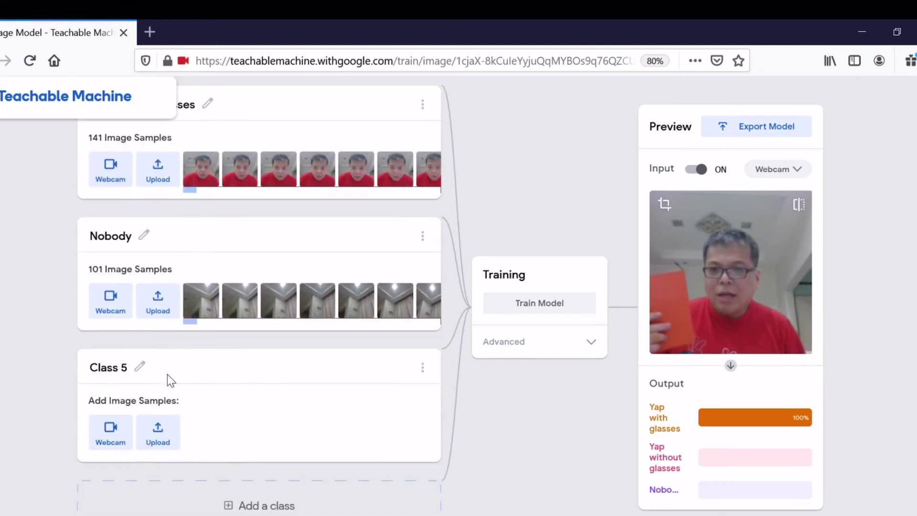
pyautogui.click(141, 368)
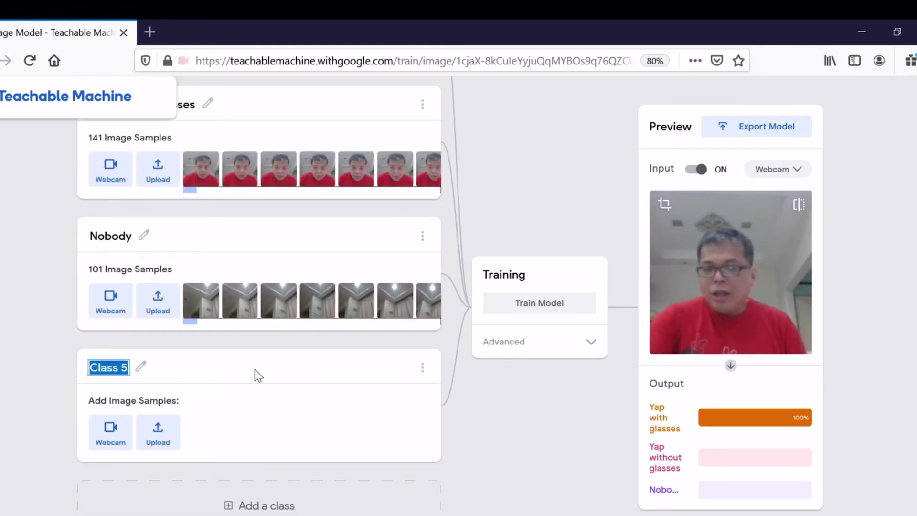
pyautogui.write('Book')
pyautogui.press('Return')
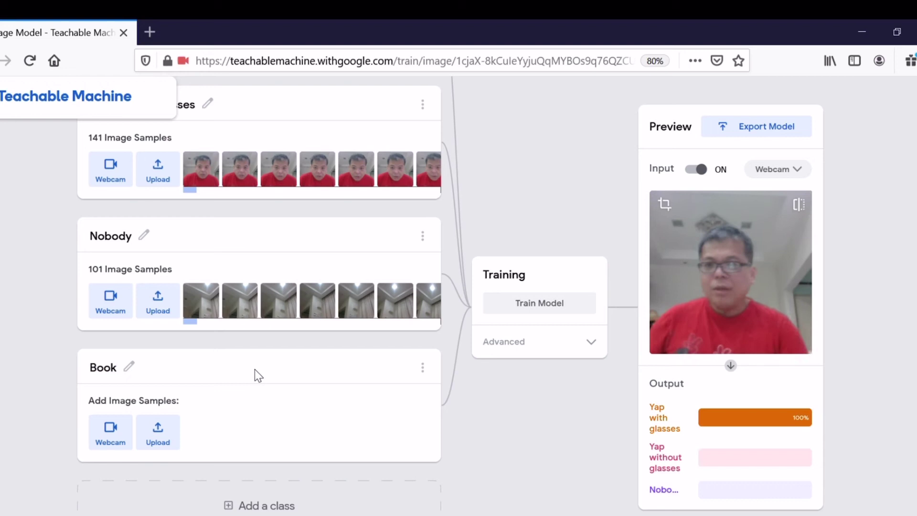
pyautogui.scroll(-1, 264, 394)
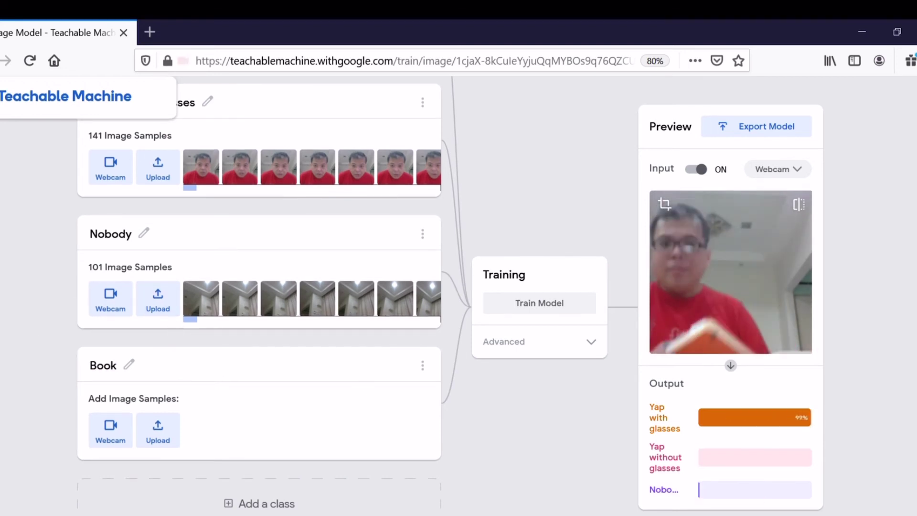
pyautogui.click(116, 438)
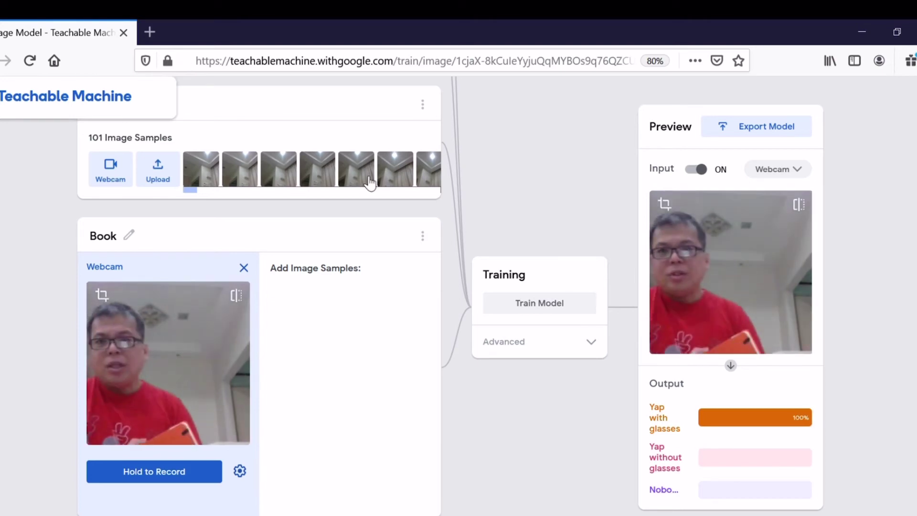
# - Record 114 webcam samples of the red book and an open book for Book
pyautogui.scroll(5, 371, 180)
pyautogui.scroll(-2, 371, 182)
pyautogui.scroll(-4, 372, 303)
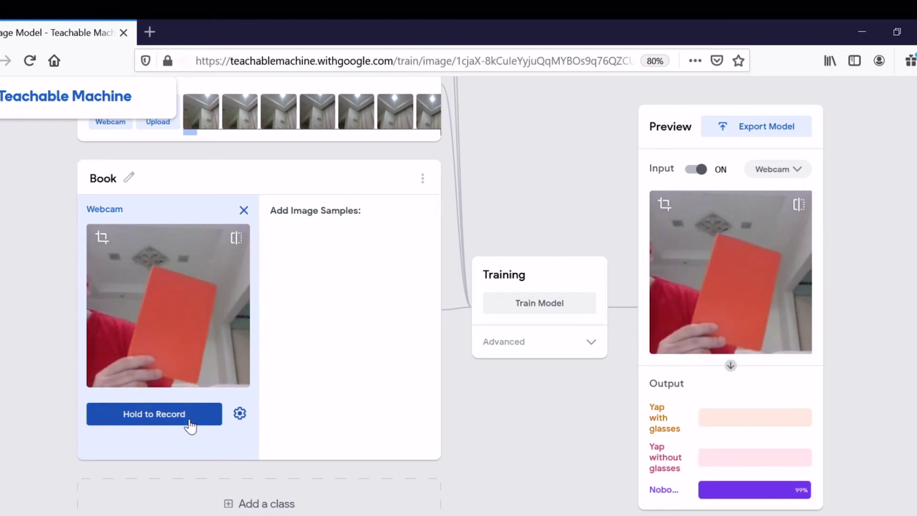
pyautogui.moveTo(189, 425); pyautogui.dragTo(187, 425)
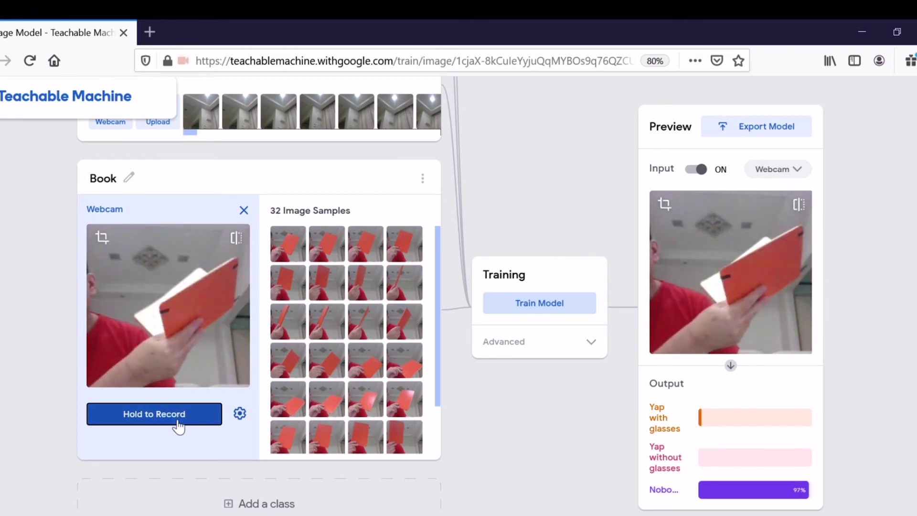
pyautogui.moveTo(178, 427); pyautogui.dragTo(178, 427)
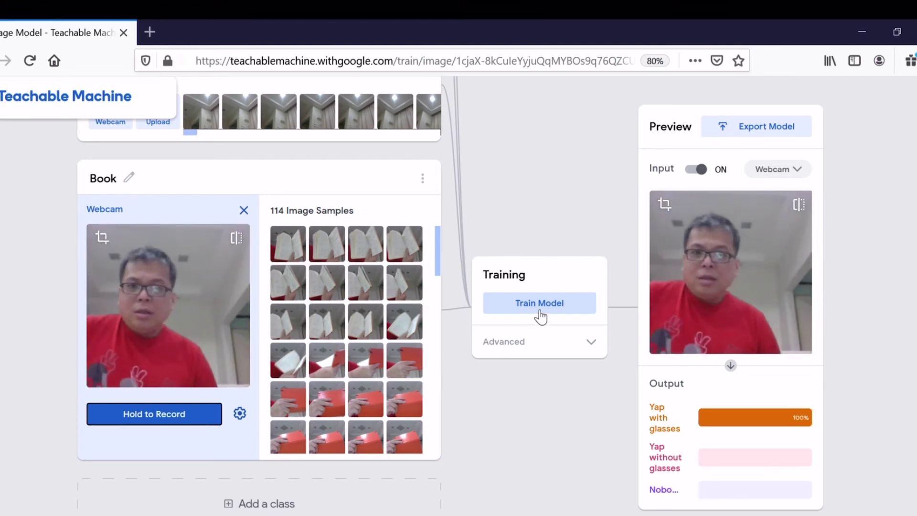
# - Train the model on all classes, dismissing the don't-switch-tabs notice
pyautogui.click(540, 313)
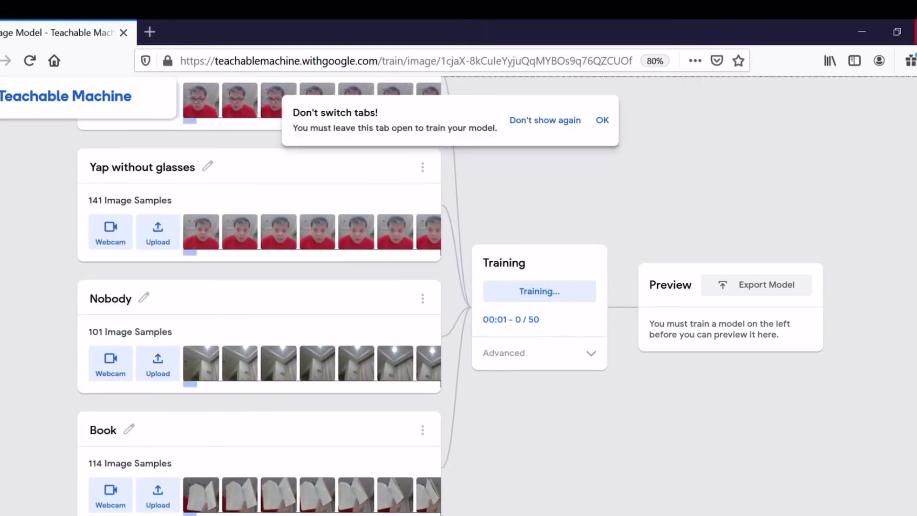
pyautogui.click(602, 120)
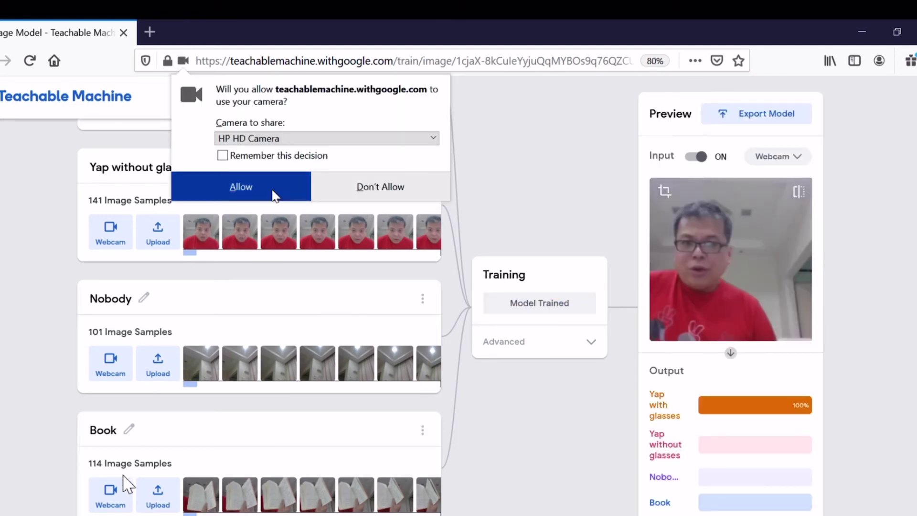
# - Allow camera access so the preview shows live predictions, including Book
pyautogui.click(275, 194)
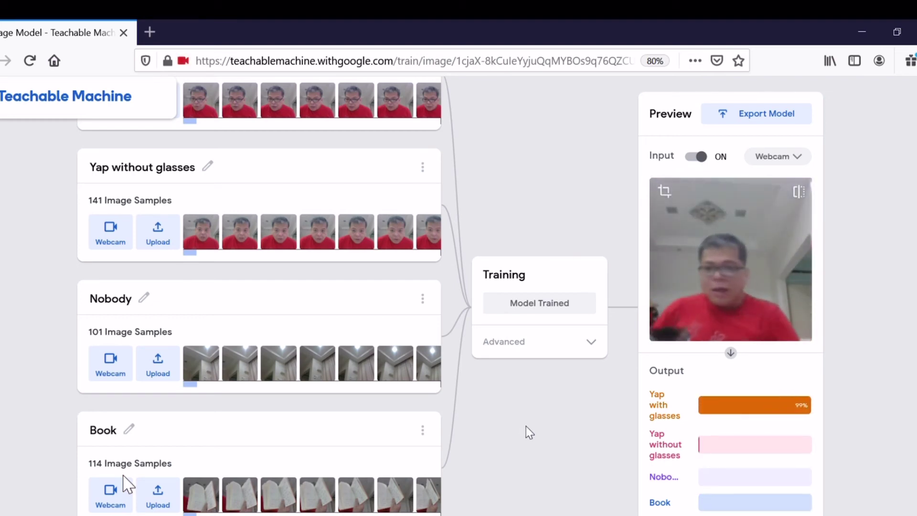
# - Add a new class named 'cat and me' and open its webcam sample capture
pyautogui.scroll(-2, 437, 391)
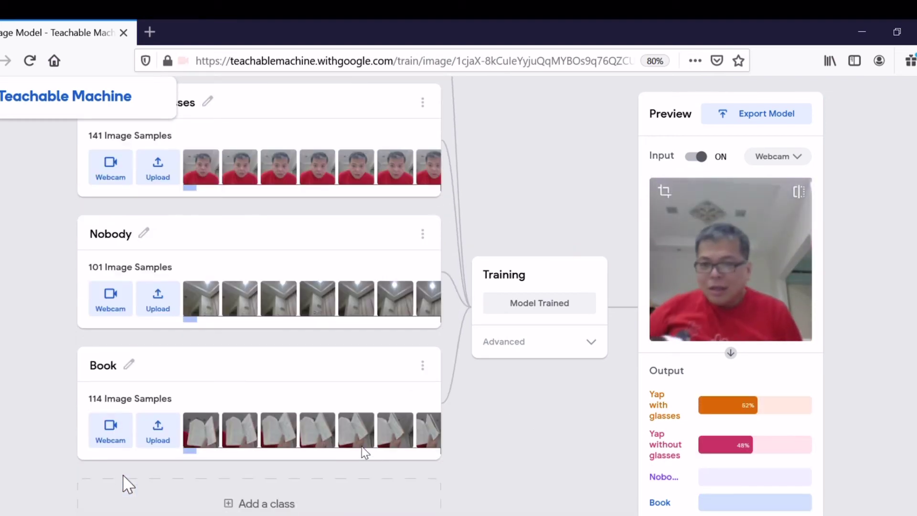
pyautogui.click(163, 482)
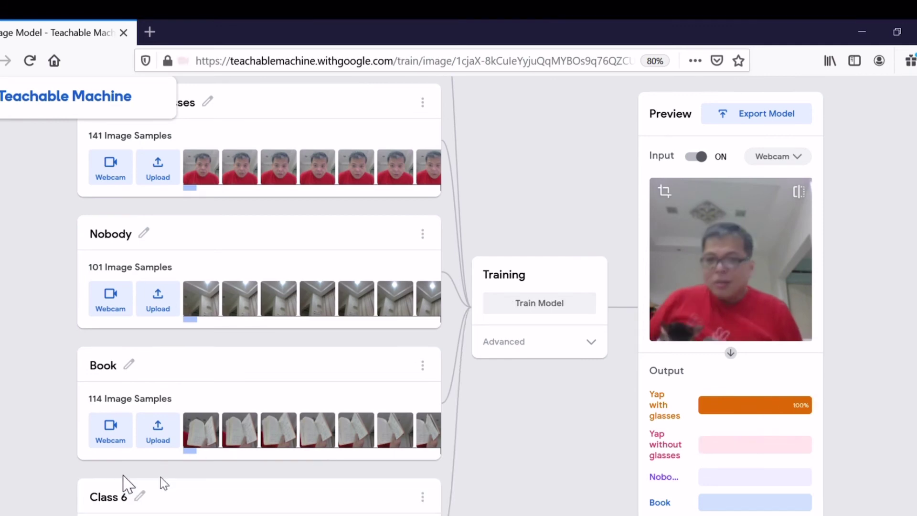
pyautogui.click(140, 495)
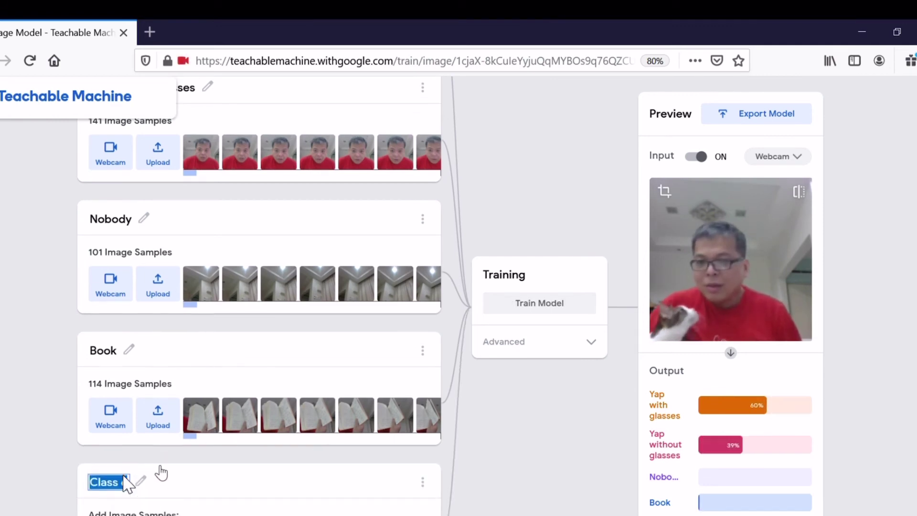
pyautogui.scroll(-3, 162, 472)
pyautogui.write('ca')
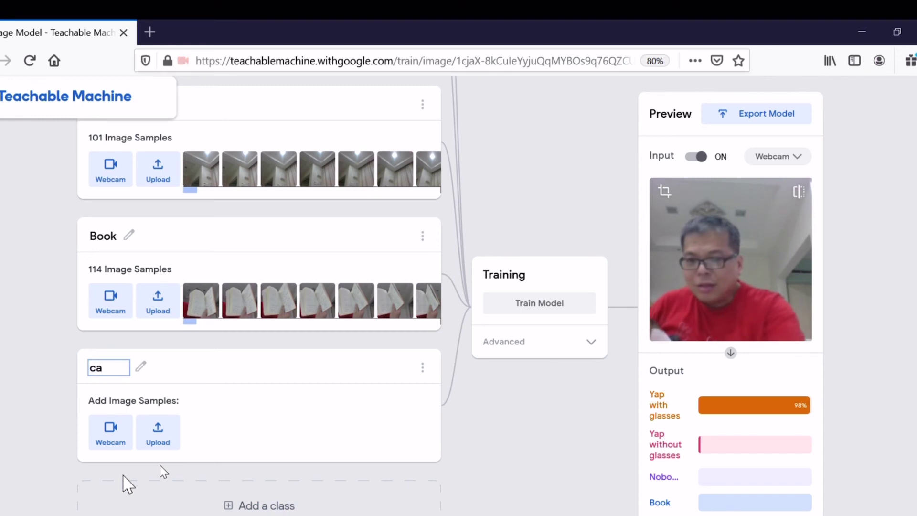
pyautogui.write('t and')
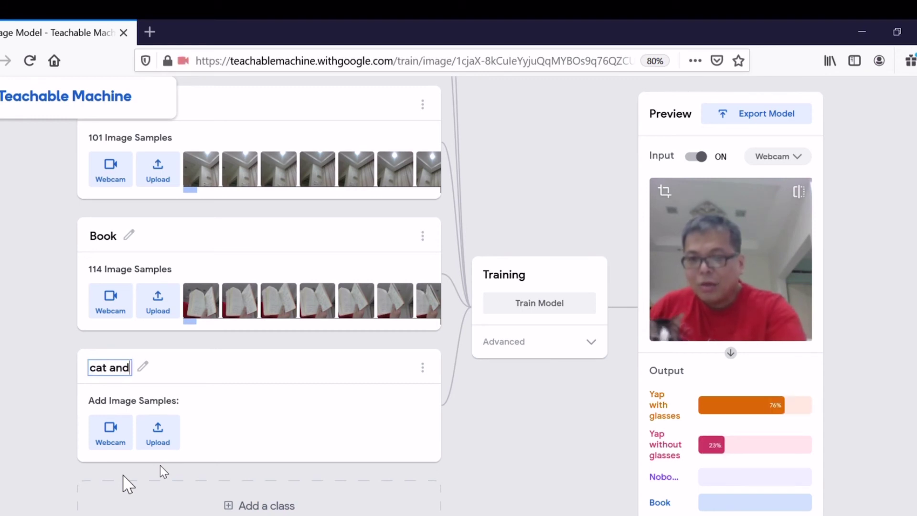
pyautogui.write(' me')
pyautogui.press('Return')
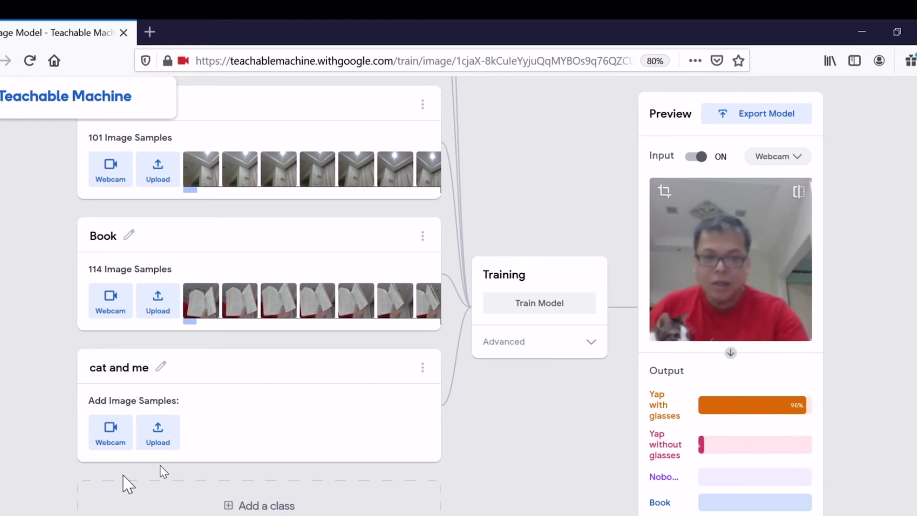
pyautogui.click(143, 421)
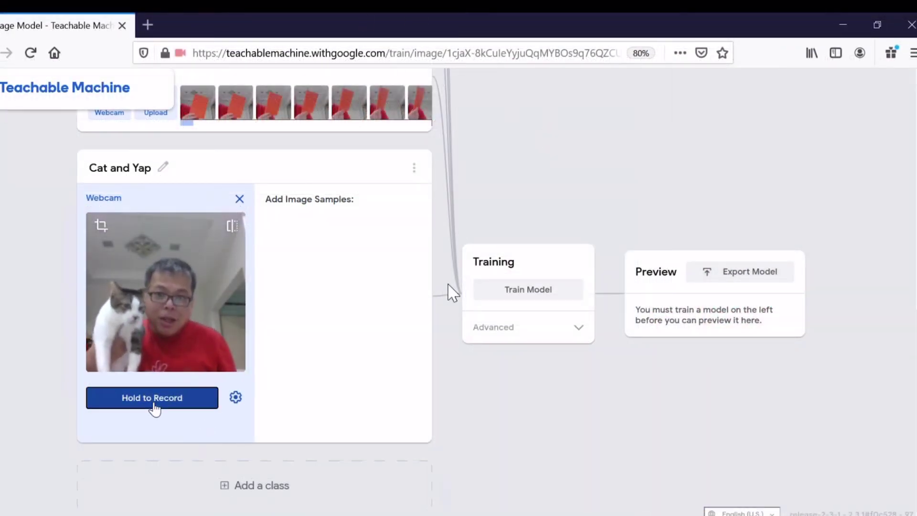
# - Record 186 webcam samples of the presenter holding the cat
pyautogui.moveTo(154, 409); pyautogui.dragTo(163, 396)
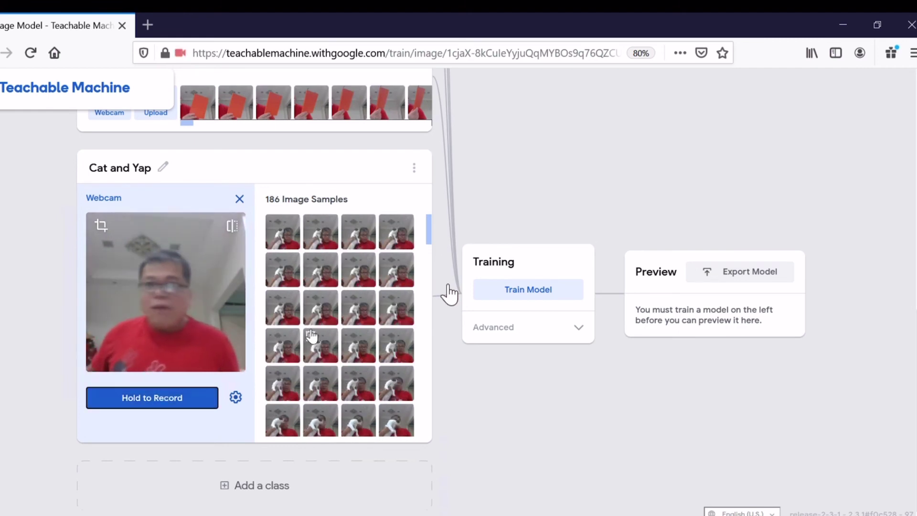
# - Retrain the model so it includes the cat class
pyautogui.click(516, 296)
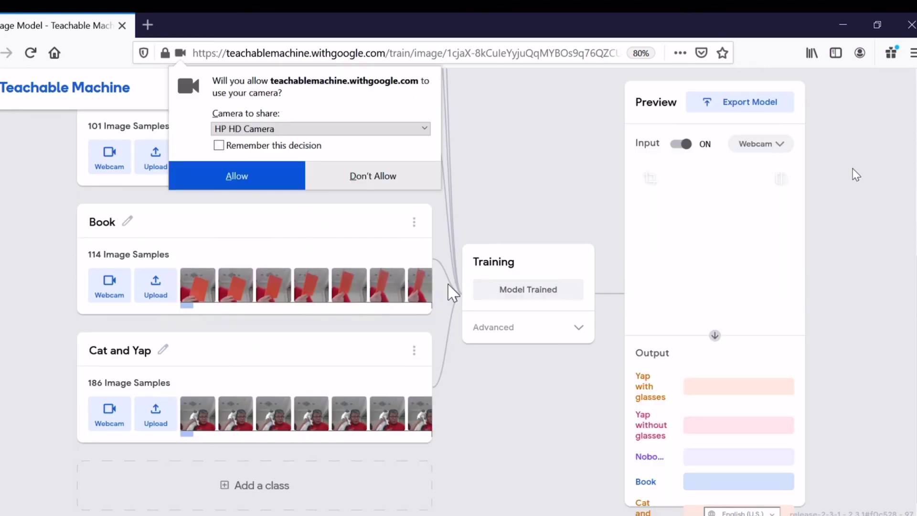
# - Allow camera access and zoom the browser out to 67% to check the five-class preview
pyautogui.click(272, 179)
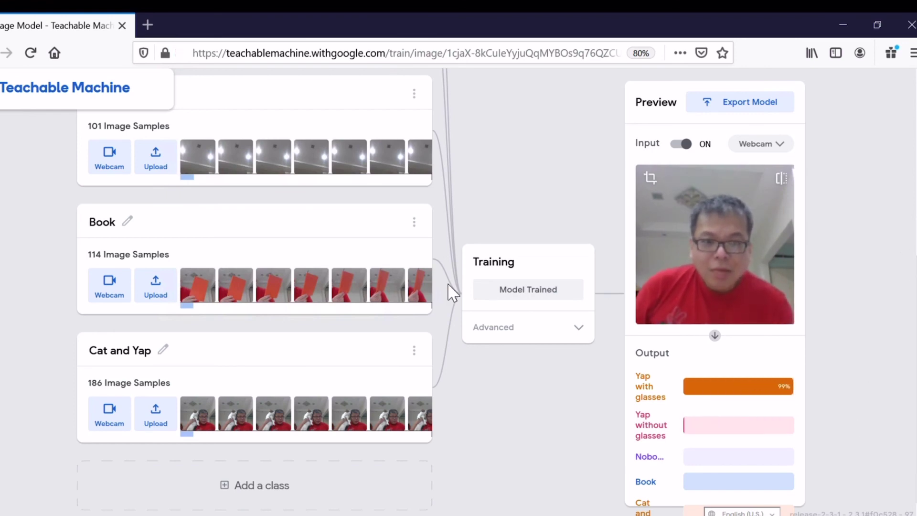
pyautogui.click(912, 53)
pyautogui.click(799, 199)
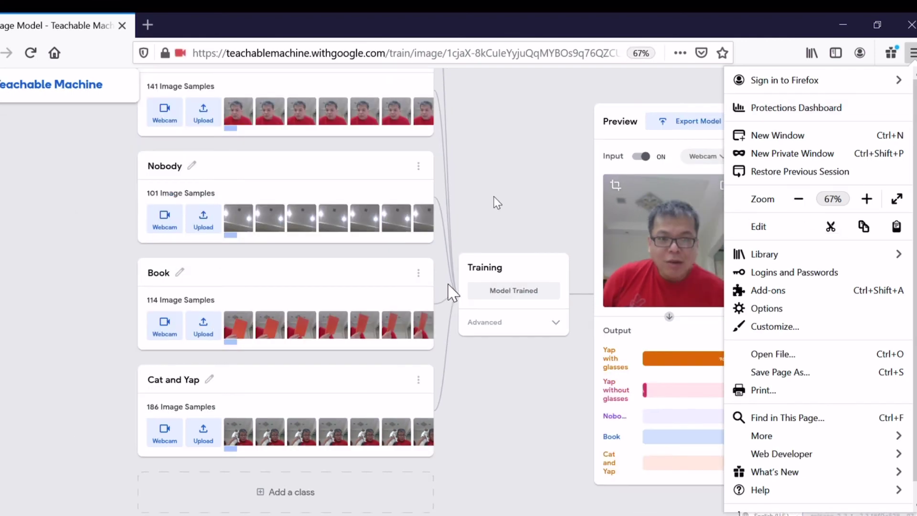
pyautogui.click(493, 200)
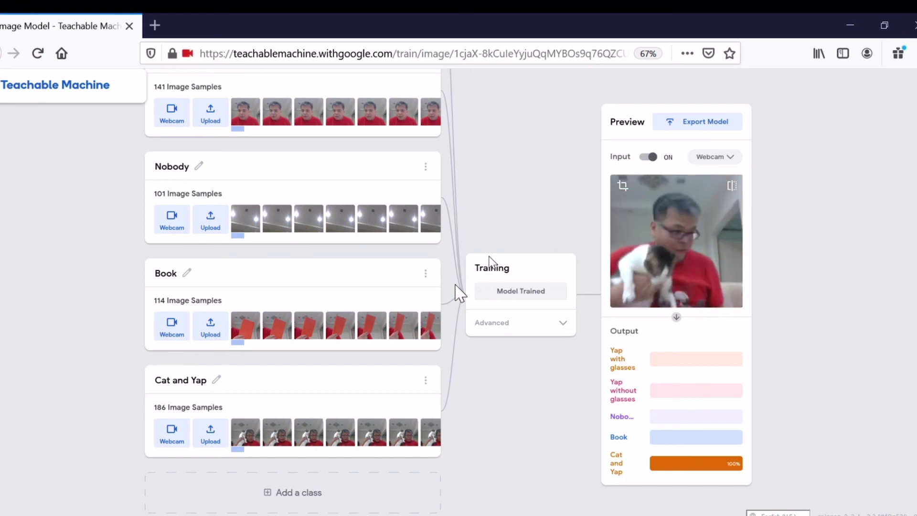
# - Choose Save project to Drive from the top-left menu
pyautogui.click(15, 81)
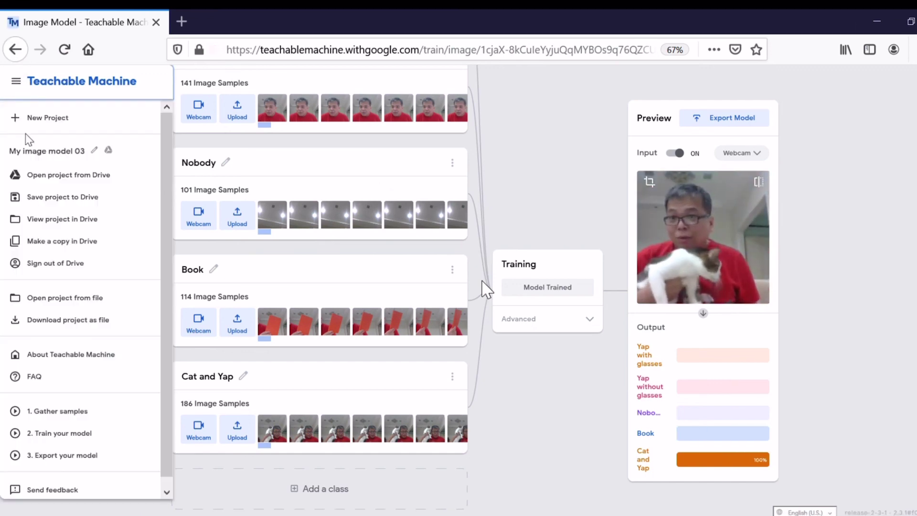
pyautogui.click(78, 204)
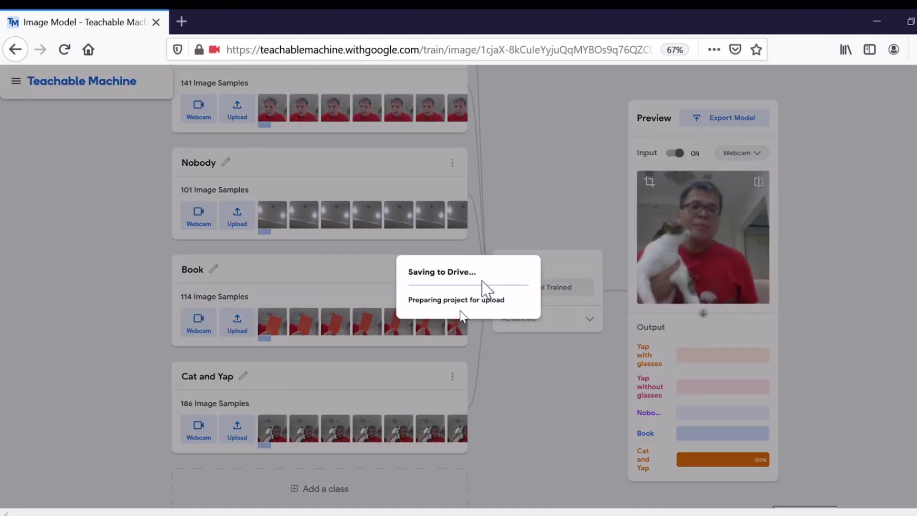